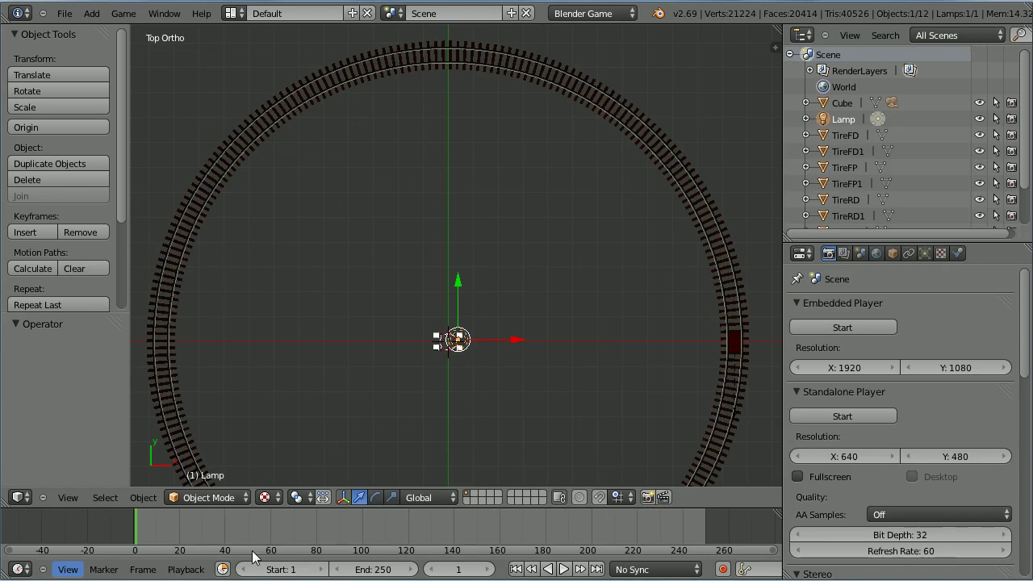
# Step: Run the finished train-track scene in the embedded game player to preview the car circling the rails, and stop it
pyautogui.click(834, 327)
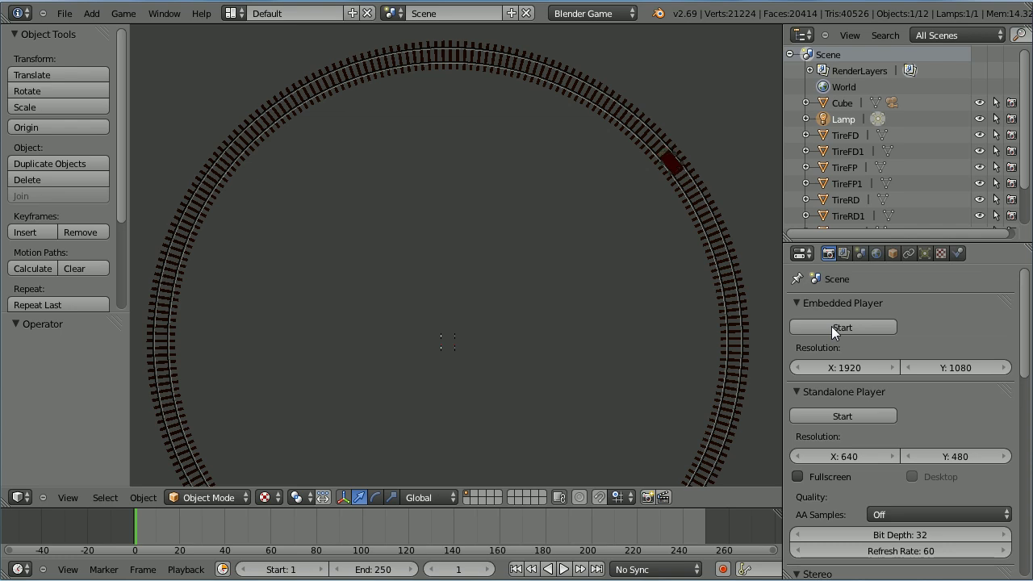
pyautogui.press('Escape')
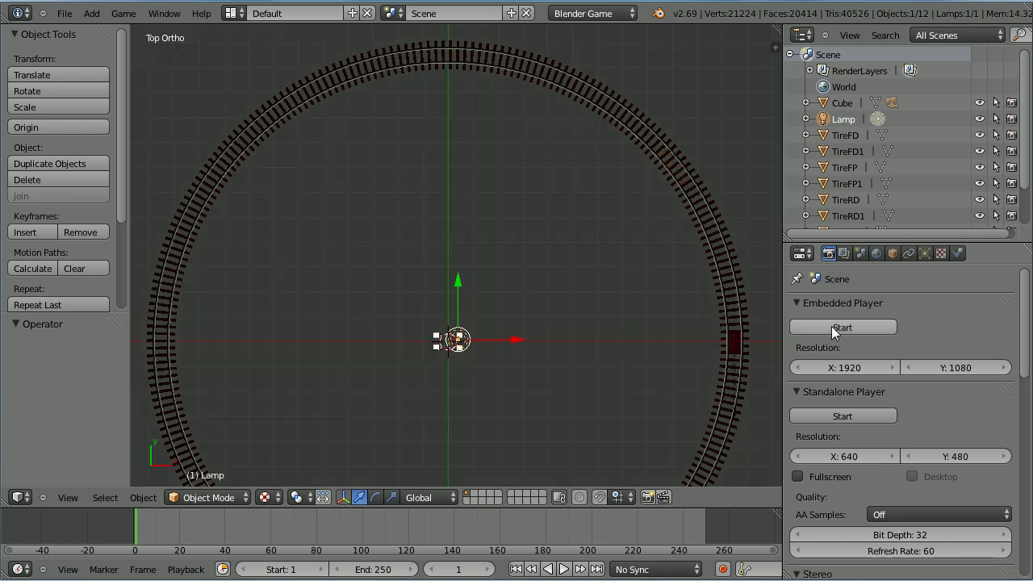
# Step: Start a new file with the default startup scene
pyautogui.click(63, 13)
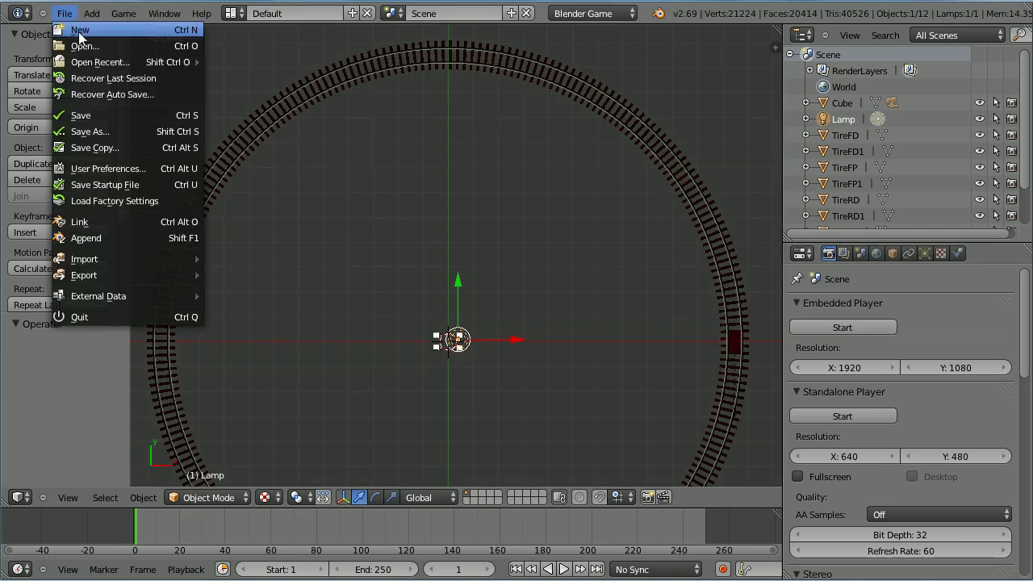
pyautogui.click(80, 30)
pyautogui.click(81, 35)
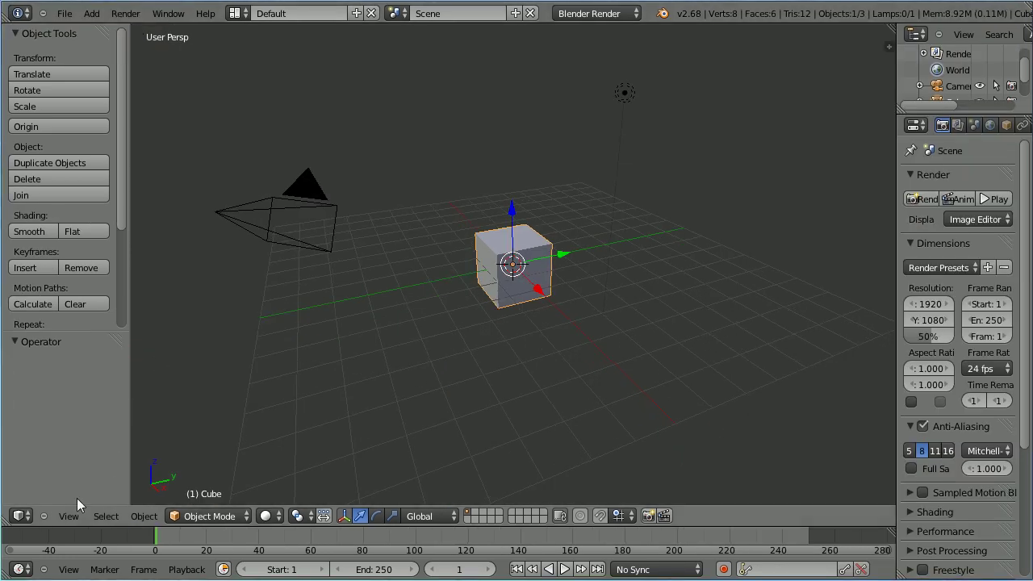
# Step: Switch the 3D viewport to orthographic projection and look at the cube from the right side
pyautogui.click(68, 516)
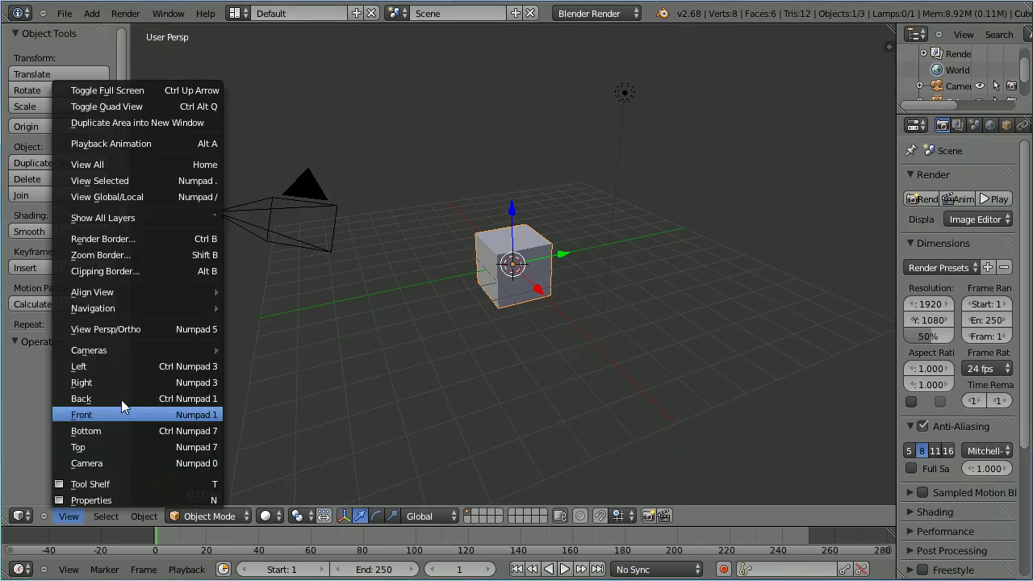
pyautogui.click(176, 329)
pyautogui.click(69, 516)
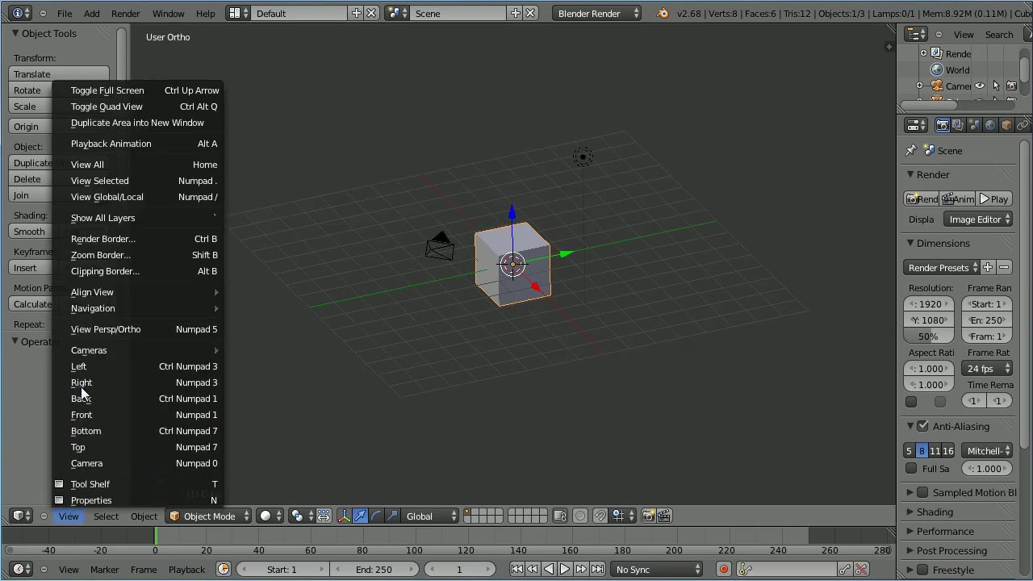
pyautogui.click(139, 380)
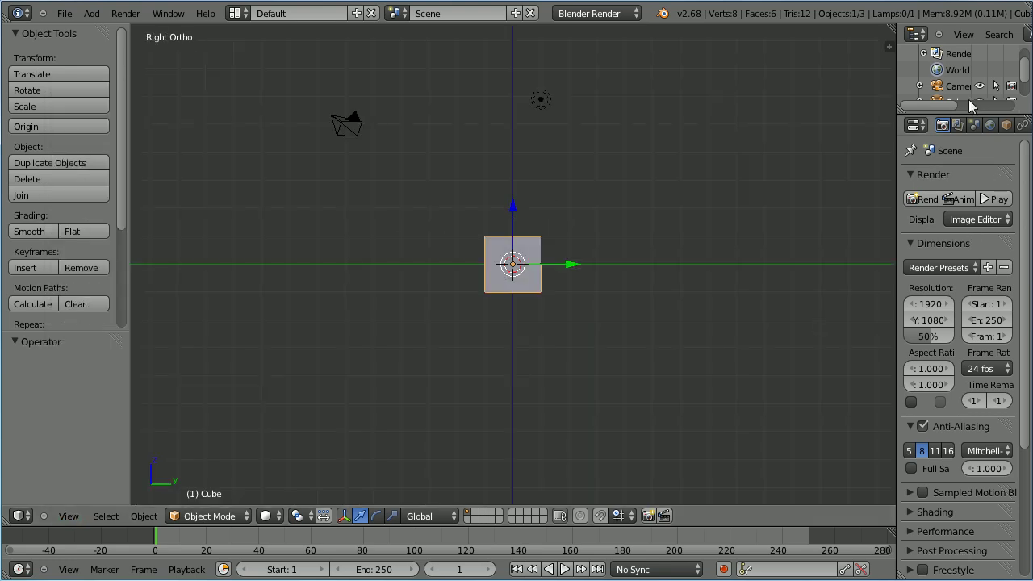
# Step: Enable background images in the 3D viewport and load railSection.png from the train folder as the reference
pyautogui.click(890, 49)
pyautogui.scroll(-5, 884, 163)
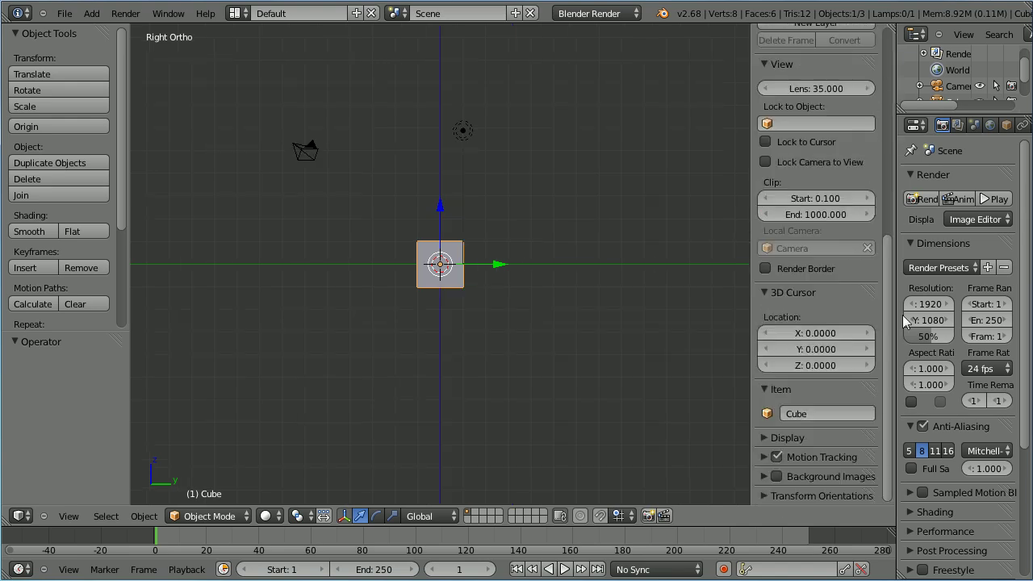
pyautogui.click(763, 477)
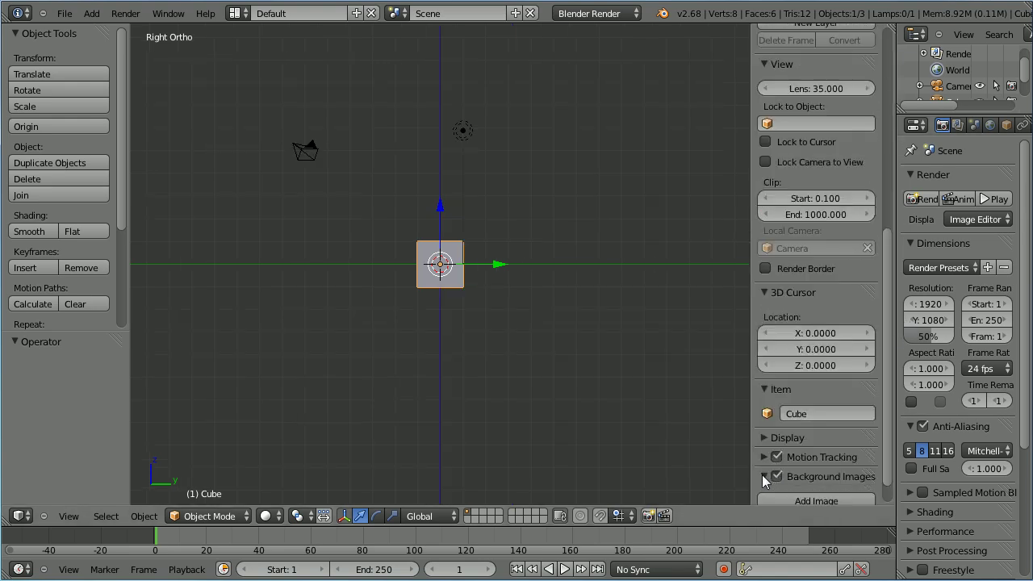
pyautogui.click(852, 497)
pyautogui.scroll(-4, 889, 422)
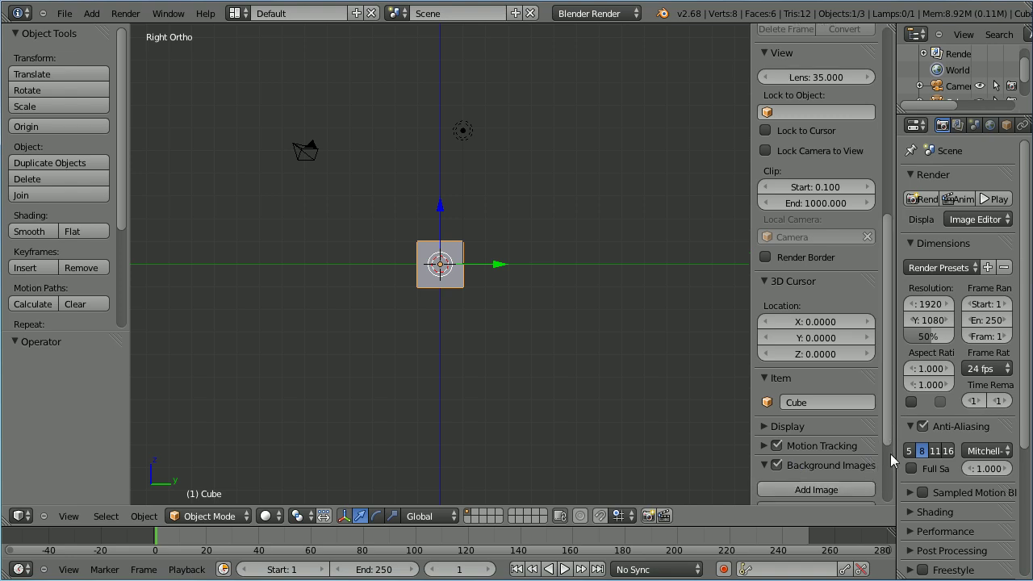
pyautogui.click(836, 470)
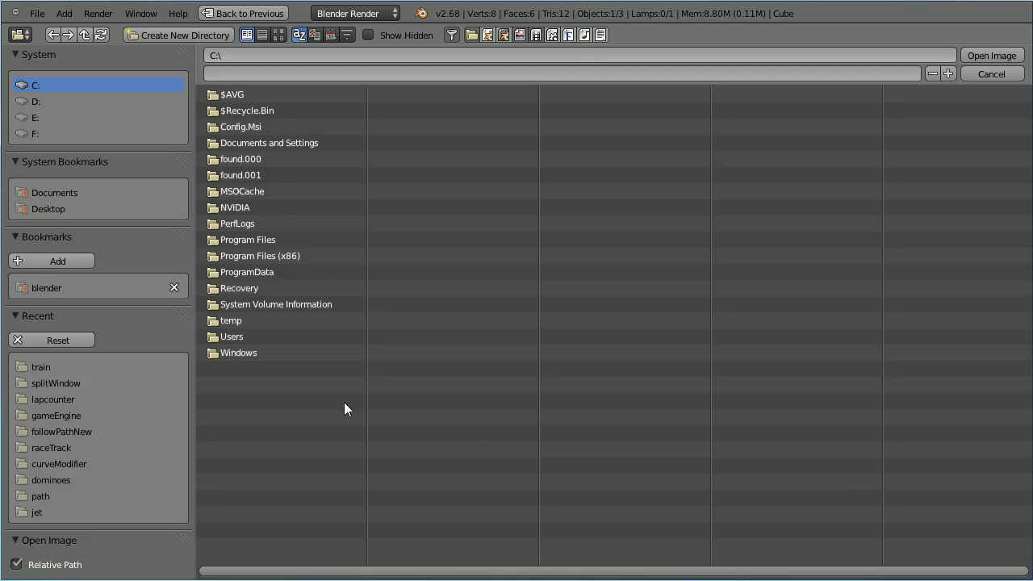
pyautogui.click(48, 367)
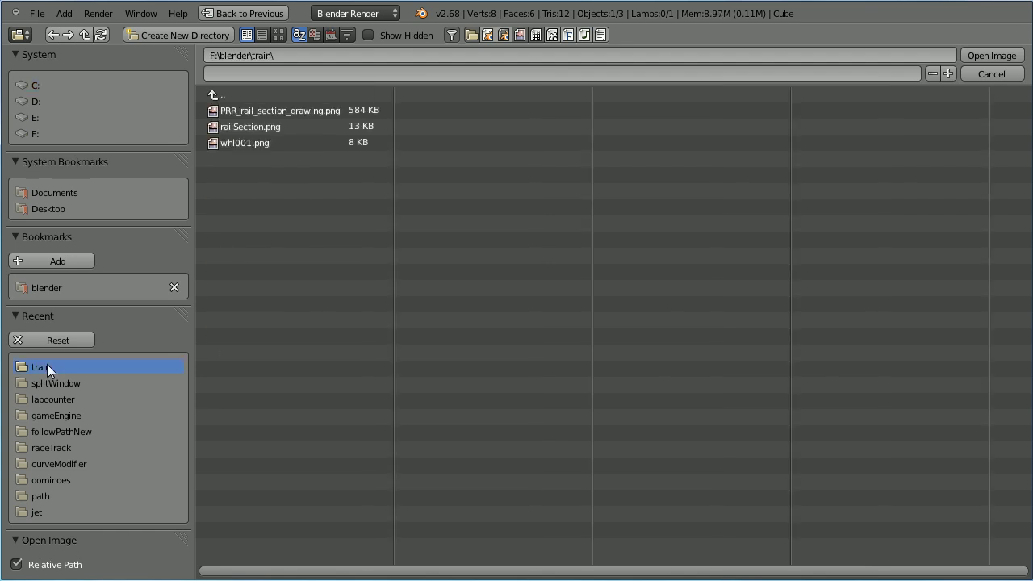
pyautogui.click(302, 126)
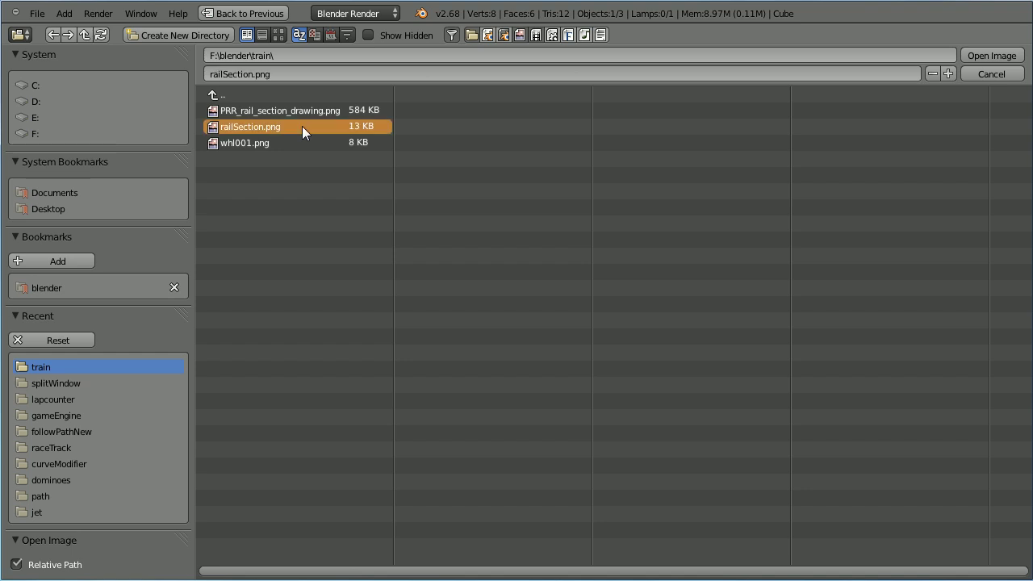
pyautogui.click(992, 57)
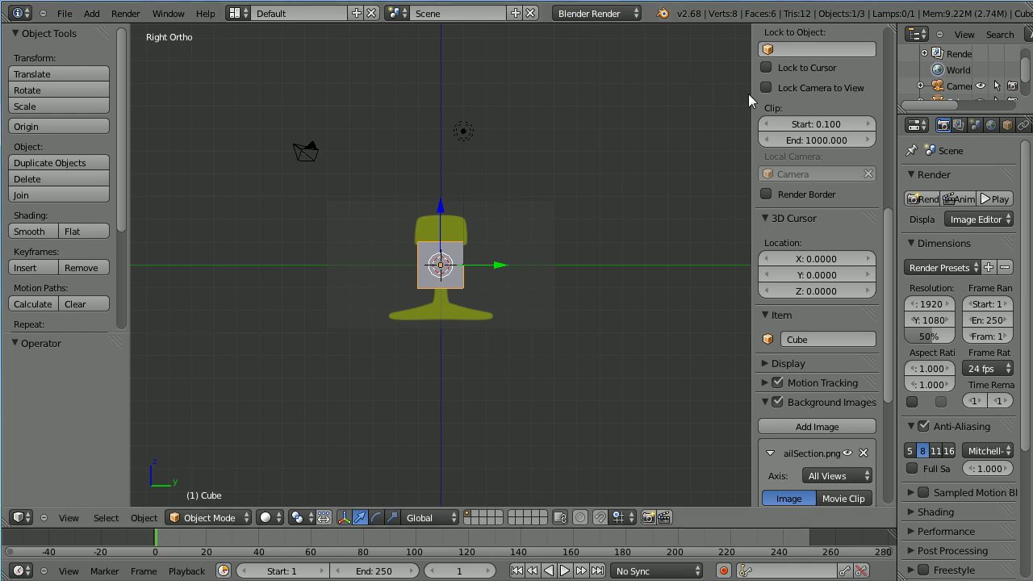
pyautogui.moveTo(750, 92); pyautogui.dragTo(970, 146)
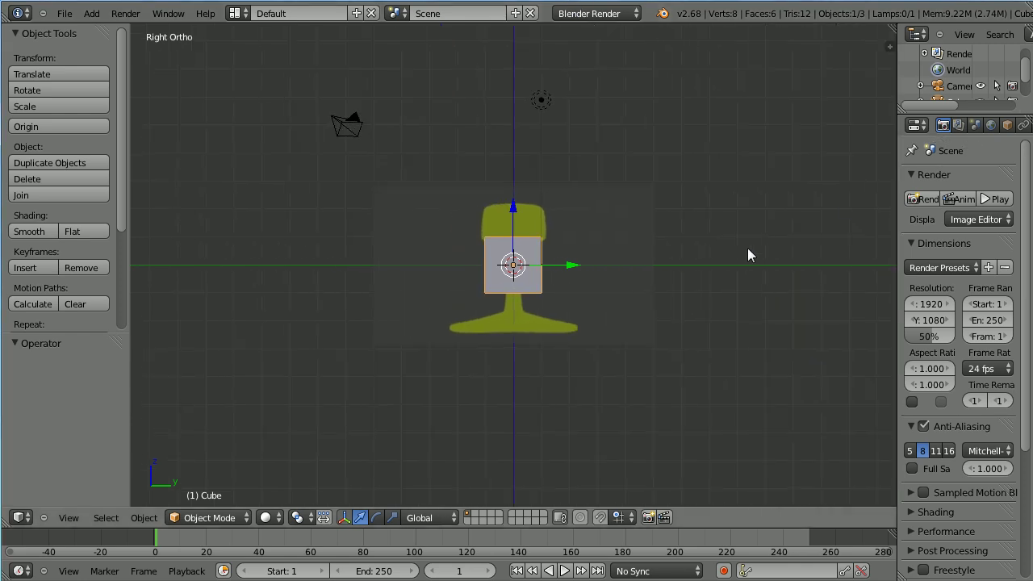
# Step: Enter Edit Mode on the default cube and delete all of its vertices
pyautogui.scroll(6, 747, 250)
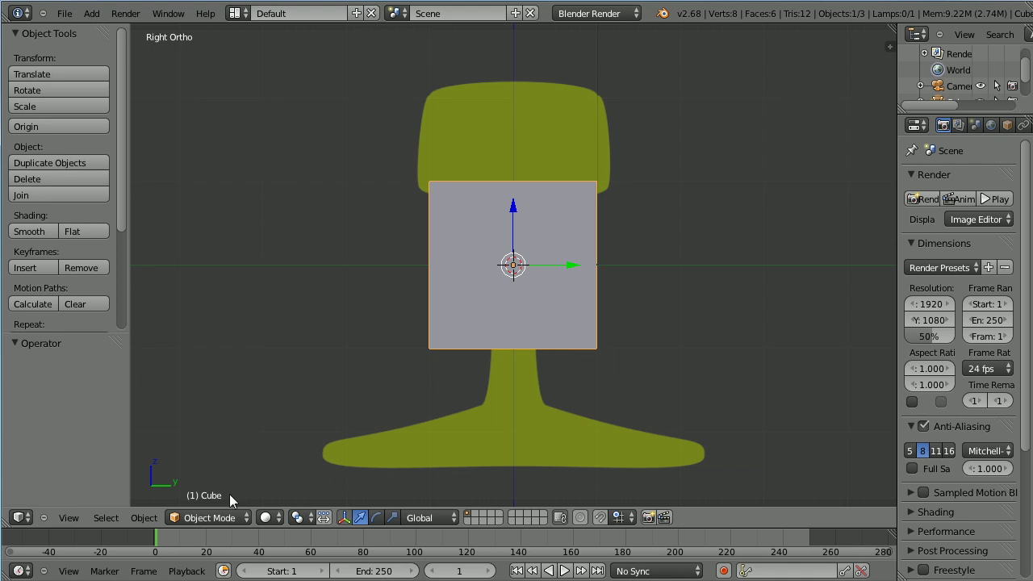
pyautogui.click(206, 518)
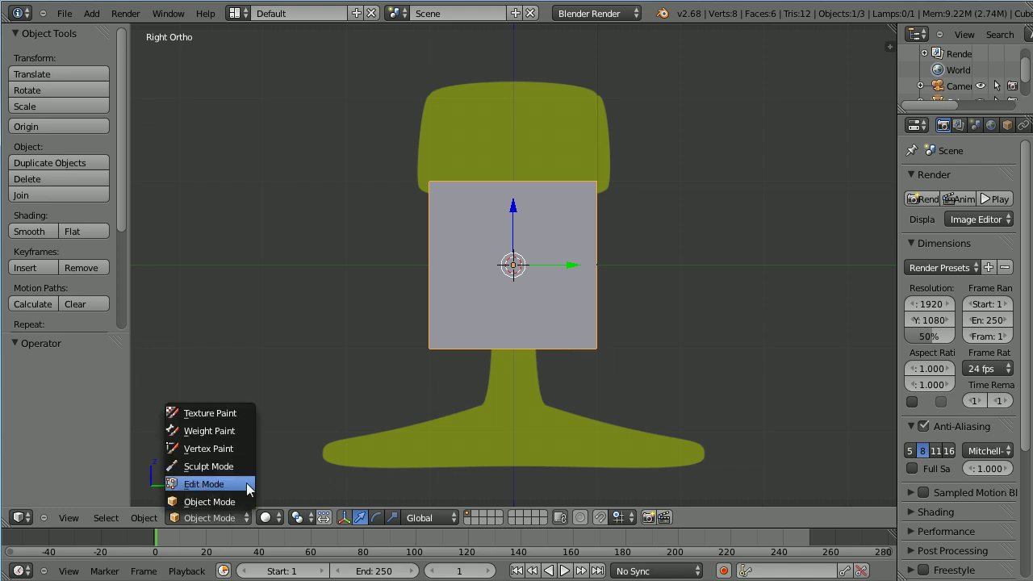
pyautogui.click(249, 484)
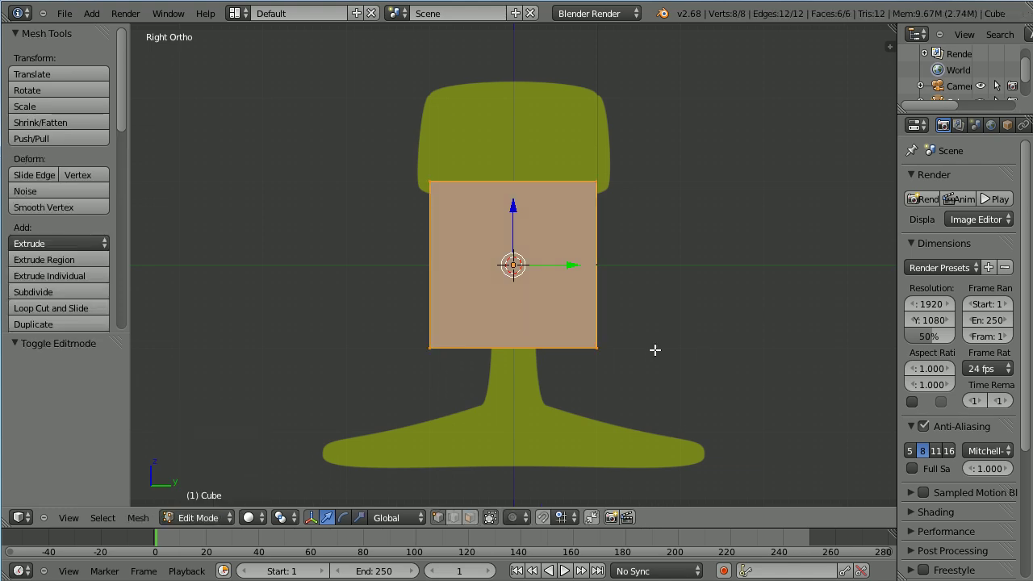
pyautogui.press('x')
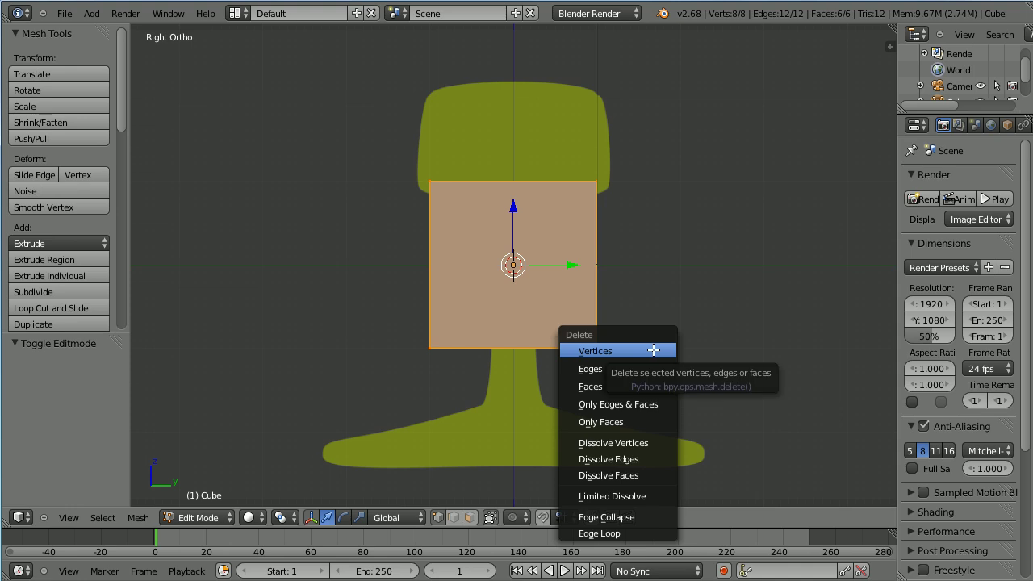
pyautogui.click(654, 350)
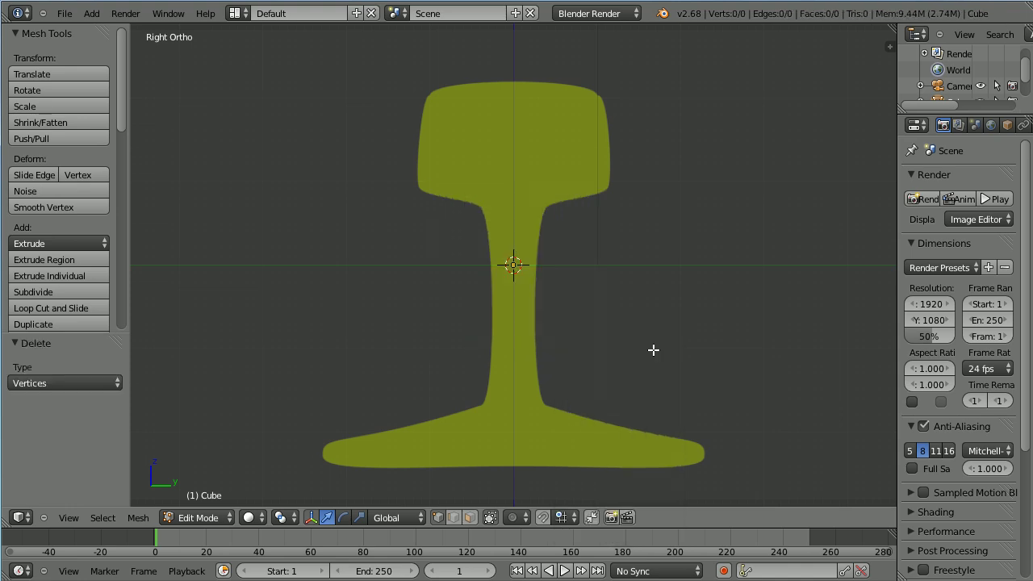
# Step: Place a first vertex at the lower right corner of the rail foot in the reference and hide the transform manipulator
pyautogui.keyDown('ctrl'); pyautogui.click(685, 465); pyautogui.keyUp('ctrl')
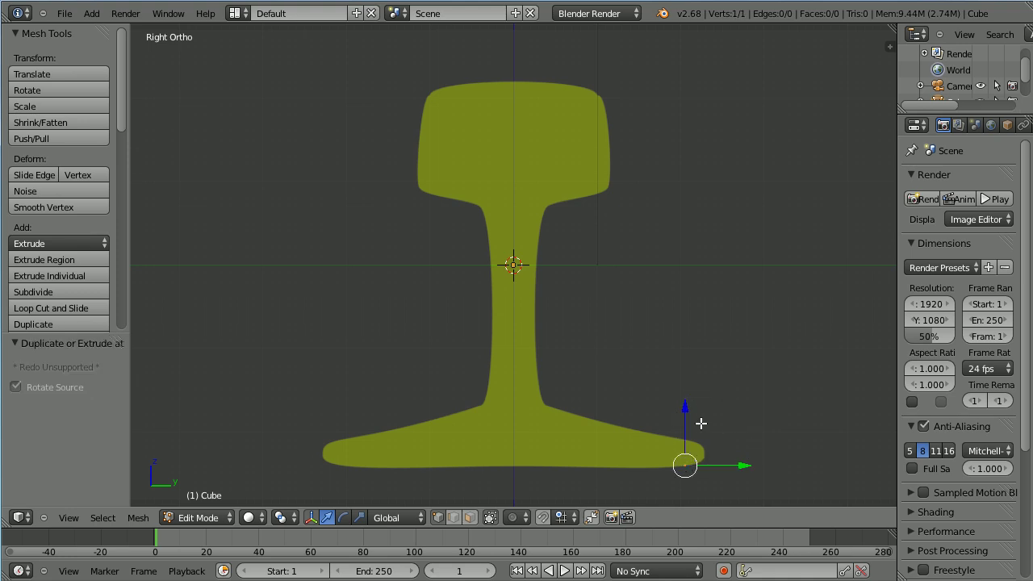
pyautogui.click(316, 522)
pyautogui.press('Tab')
pyautogui.press('Tab')
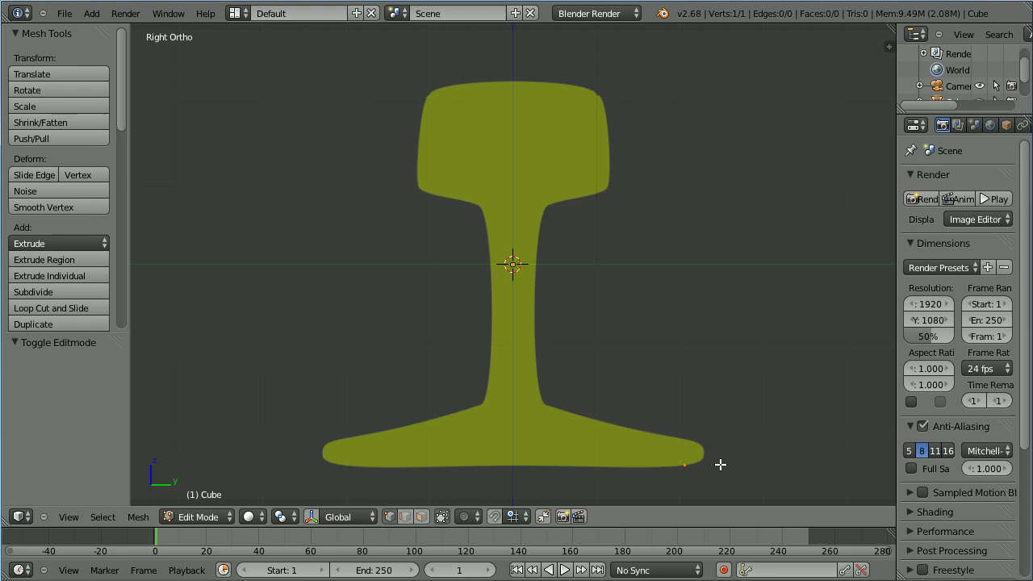
# Step: Extrude three vertices around the rounded right tip of the rail foot up to its upper edge, following the reference outline
pyautogui.press('e')
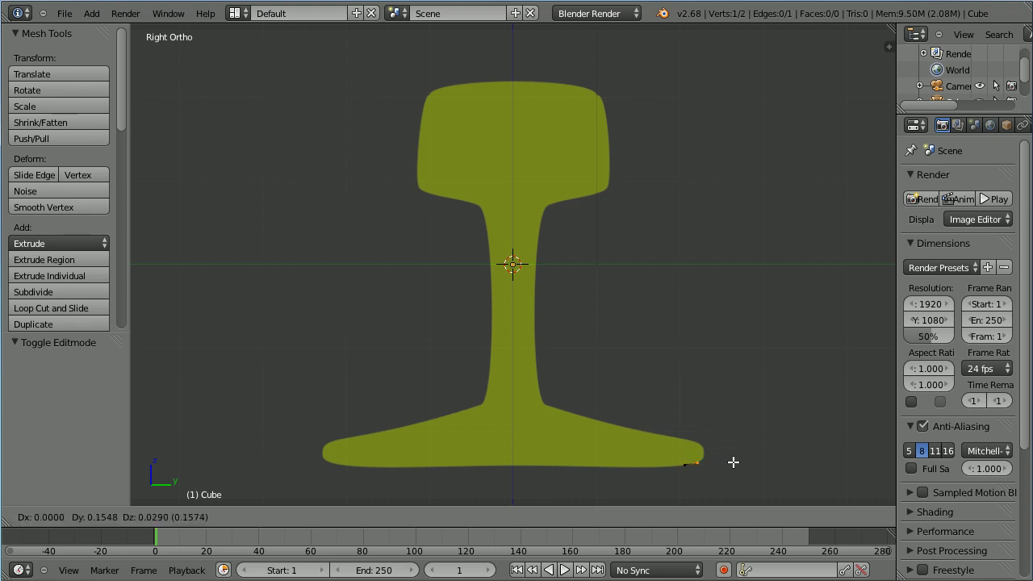
pyautogui.click(733, 461)
pyautogui.press('e')
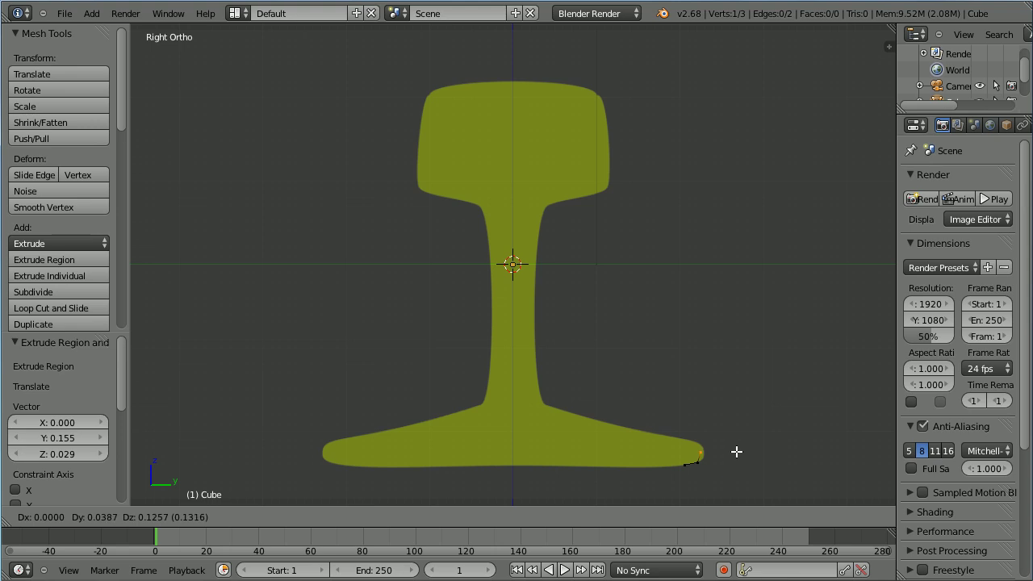
pyautogui.click(740, 453)
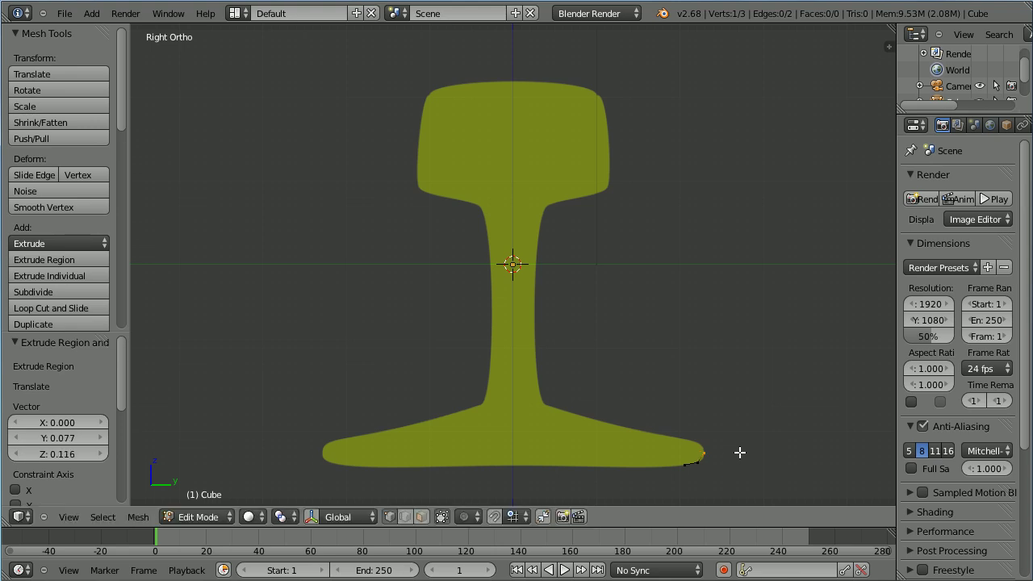
pyautogui.press('e')
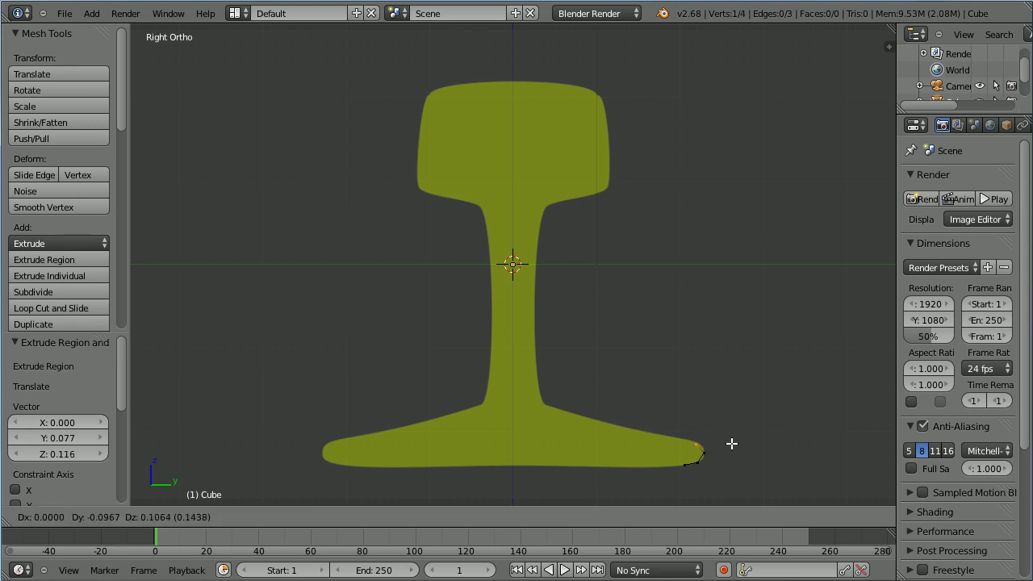
pyautogui.click(728, 440)
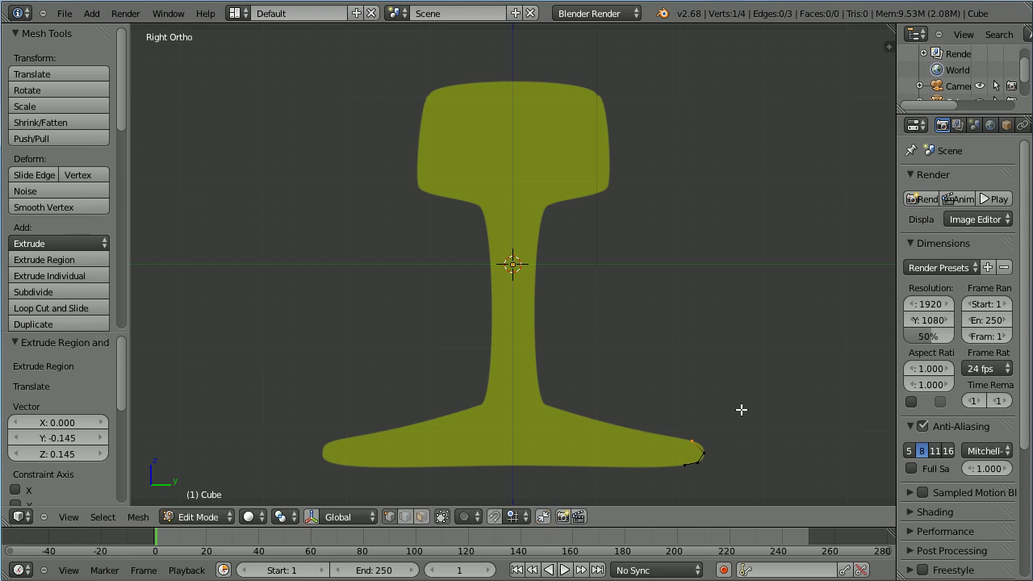
# Step: Extrude three vertices about 1.72 inward along the foot's upper slope, around the lower fillet, and about 1.16 up the web's right side
pyautogui.press('e')
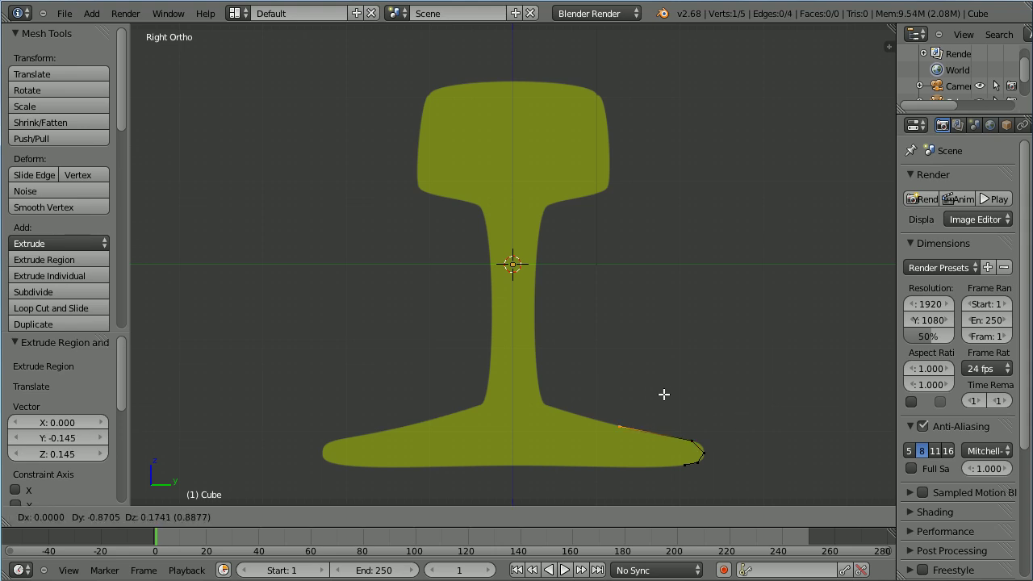
pyautogui.click(593, 374)
pyautogui.press('e')
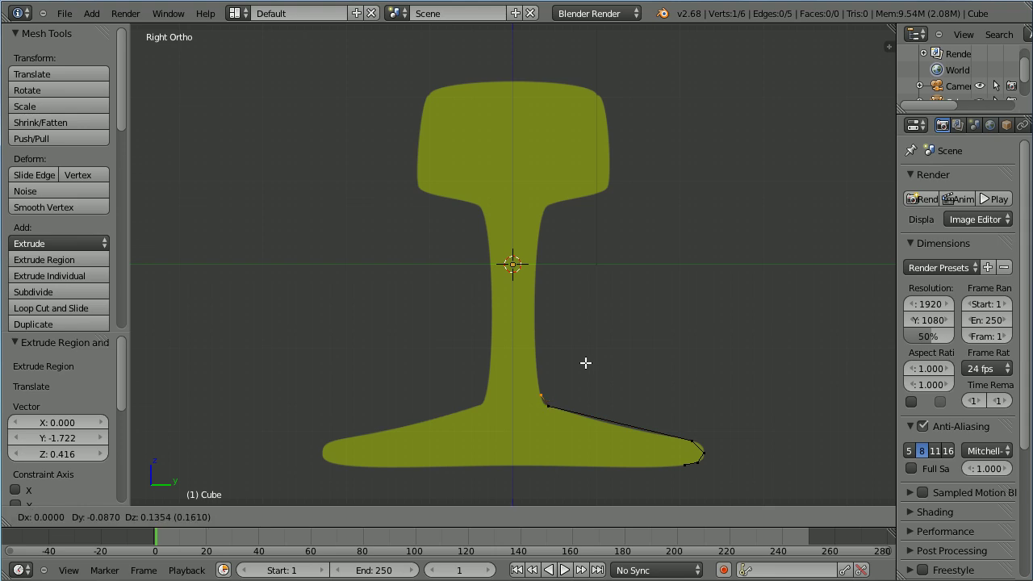
pyautogui.click(585, 363)
pyautogui.press('e')
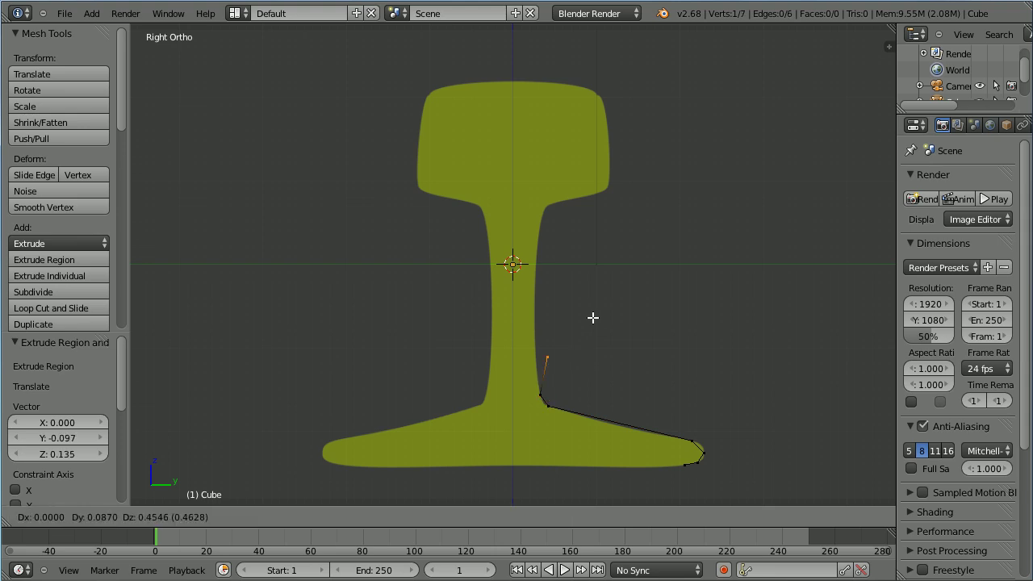
pyautogui.click(580, 266)
# Step: Extrude three vertices about 1.02 up the web, around the upper fillet, and about 0.54 outward along the rail head's underside
pyautogui.press('e')
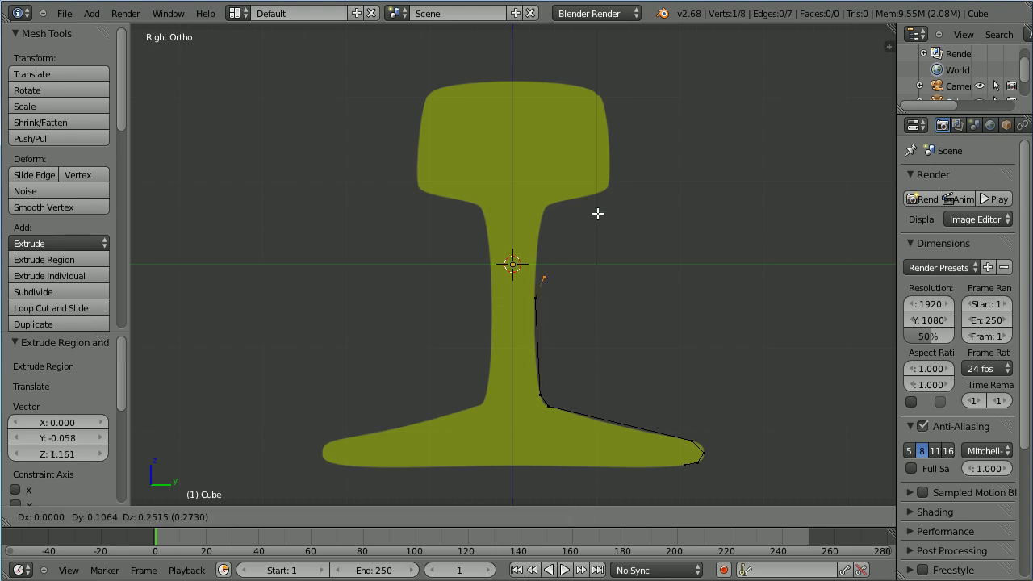
pyautogui.click(598, 154)
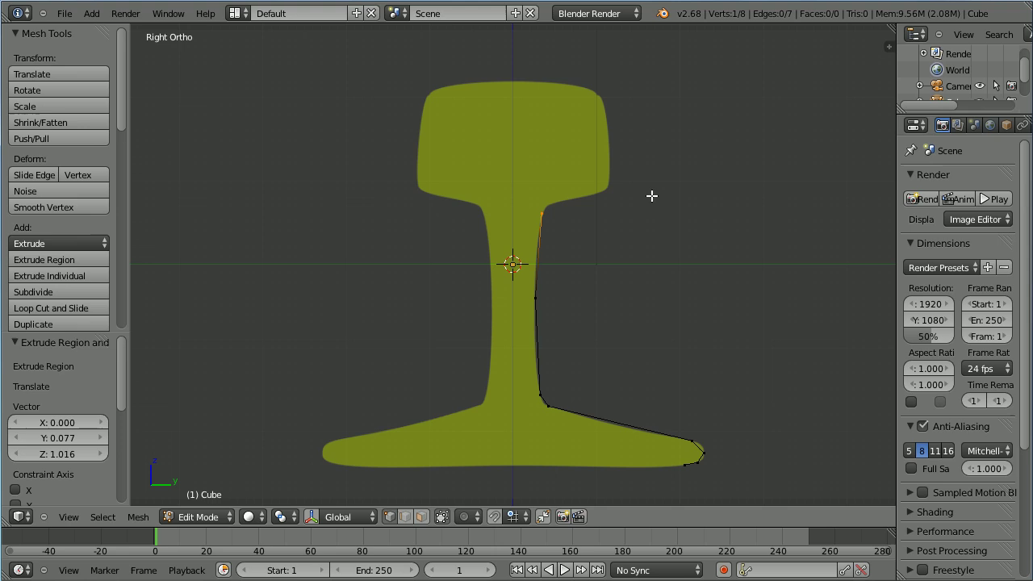
pyautogui.press('e')
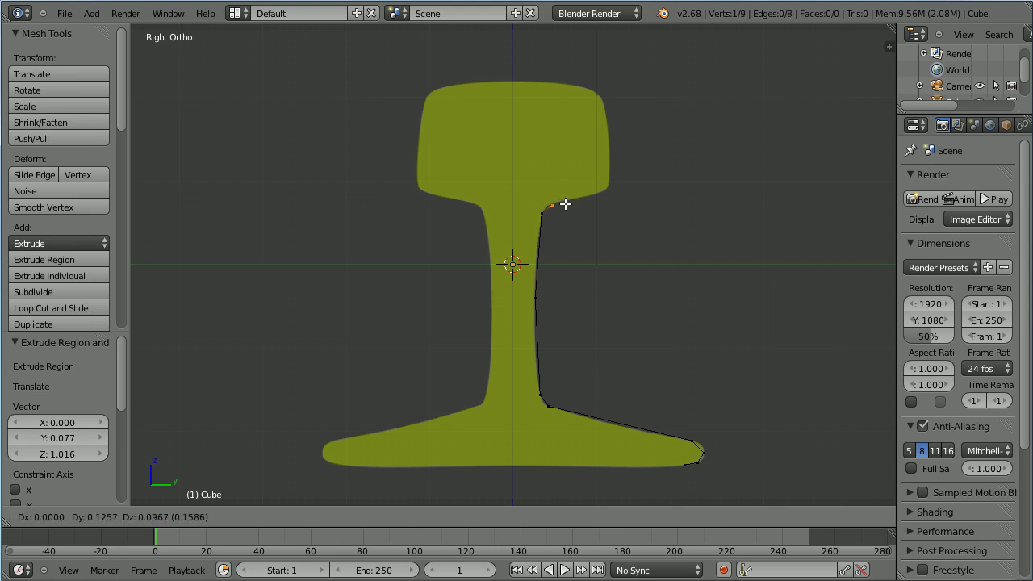
pyautogui.click(566, 202)
pyautogui.press('e')
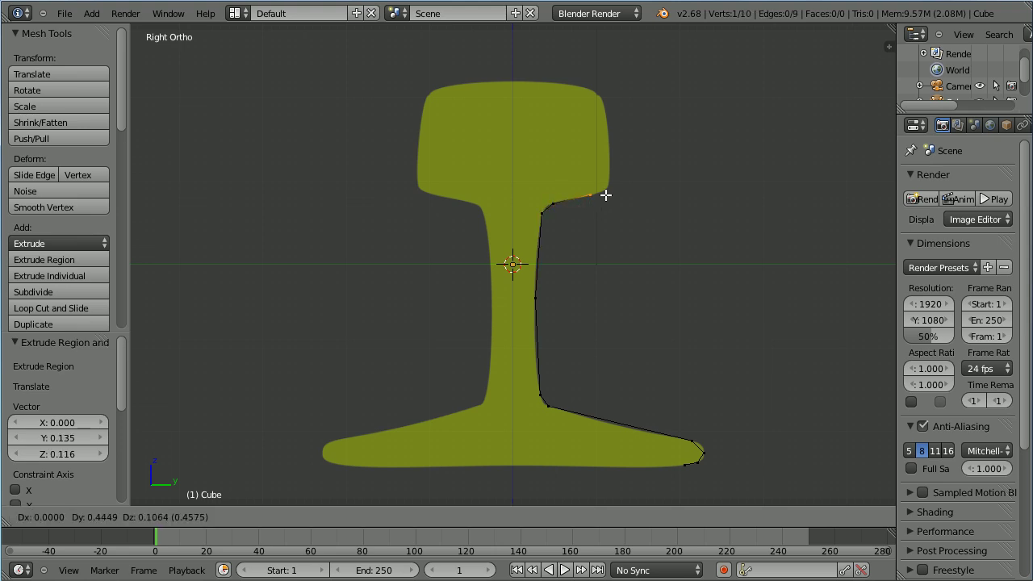
pyautogui.click(614, 192)
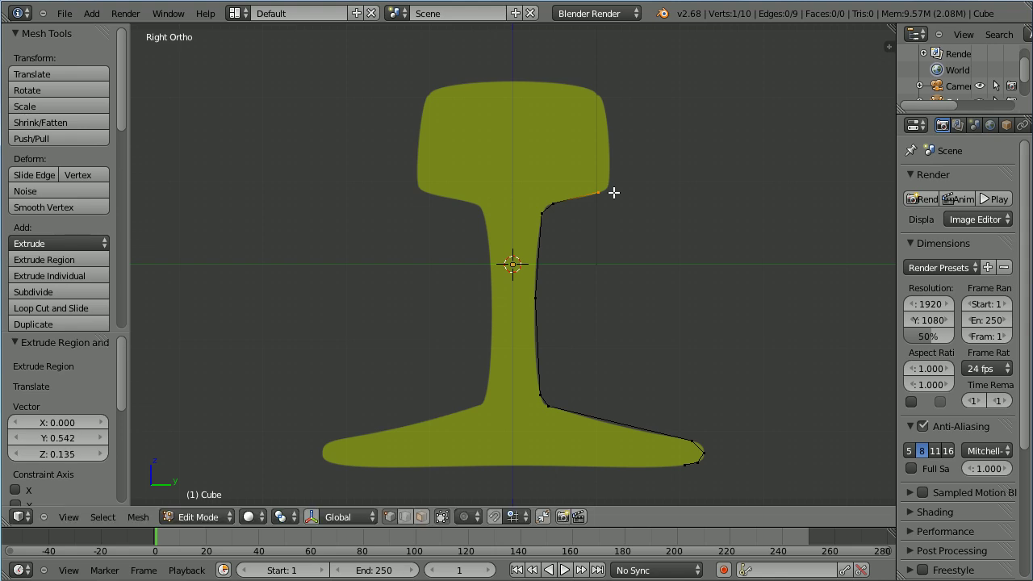
# Step: Extrude two vertices around the rail head's lower right corner and about 0.78 up the head's right side
pyautogui.press('e')
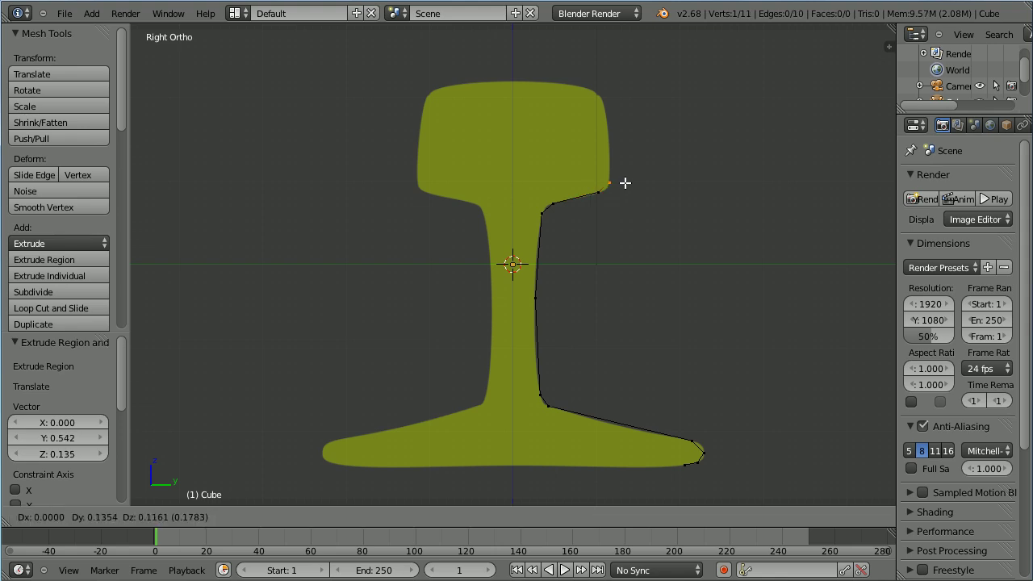
pyautogui.click(625, 183)
pyautogui.press('e')
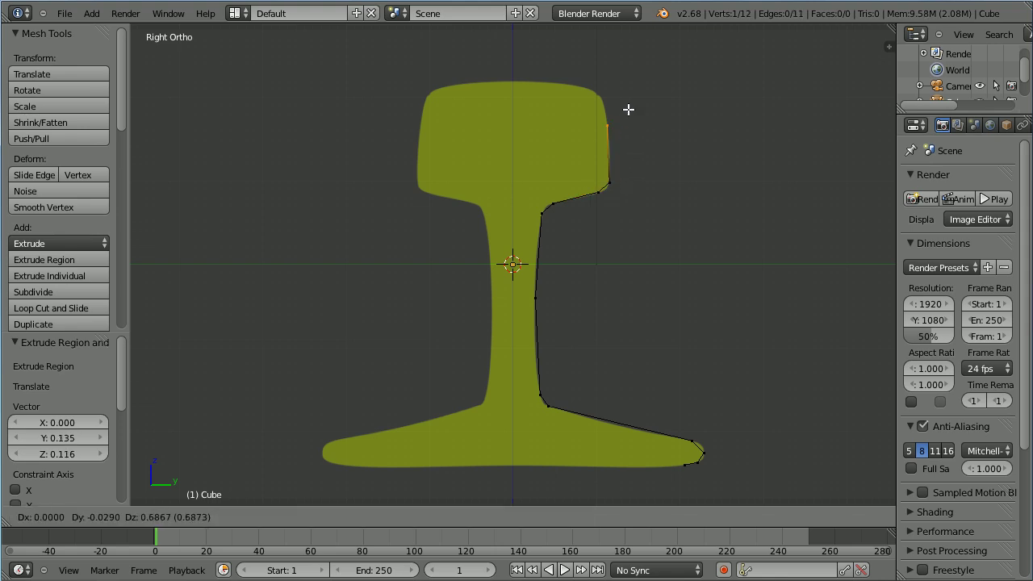
pyautogui.click(629, 102)
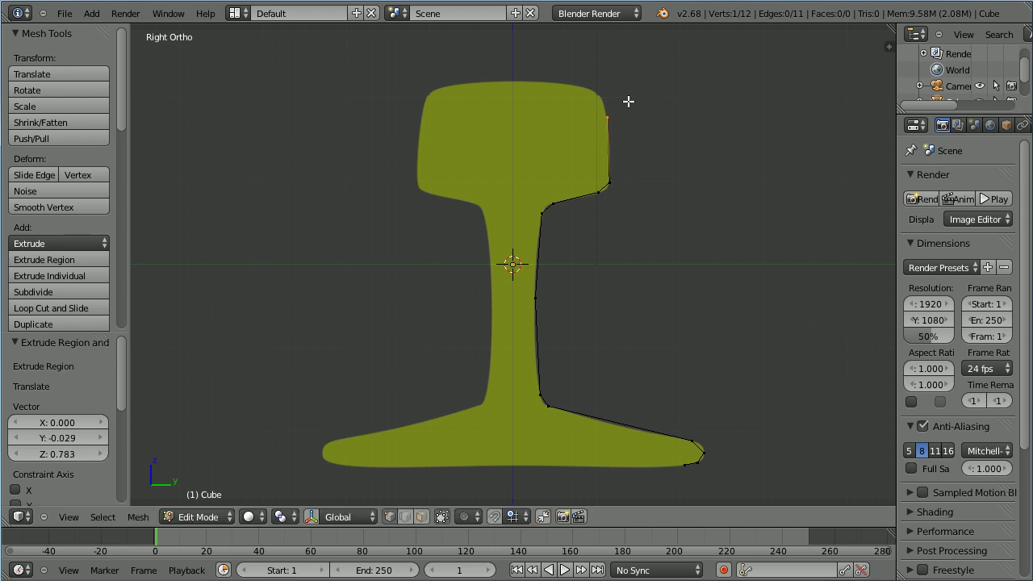
# Step: Extrude three vertices around the rail head's upper right corner and about 0.27 inward along its top edge
pyautogui.press('e')
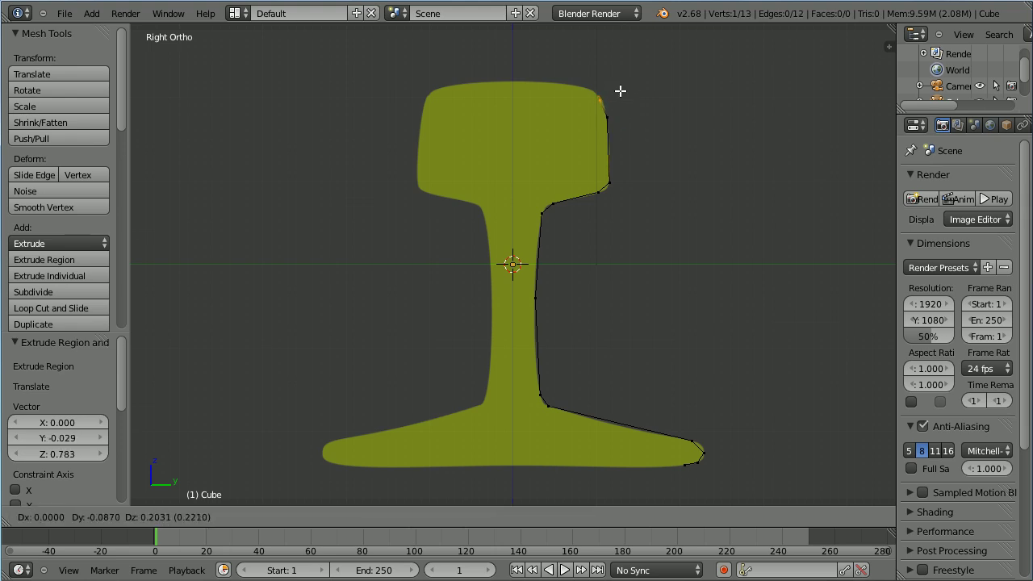
pyautogui.click(622, 92)
pyautogui.press('e')
pyautogui.click(612, 81)
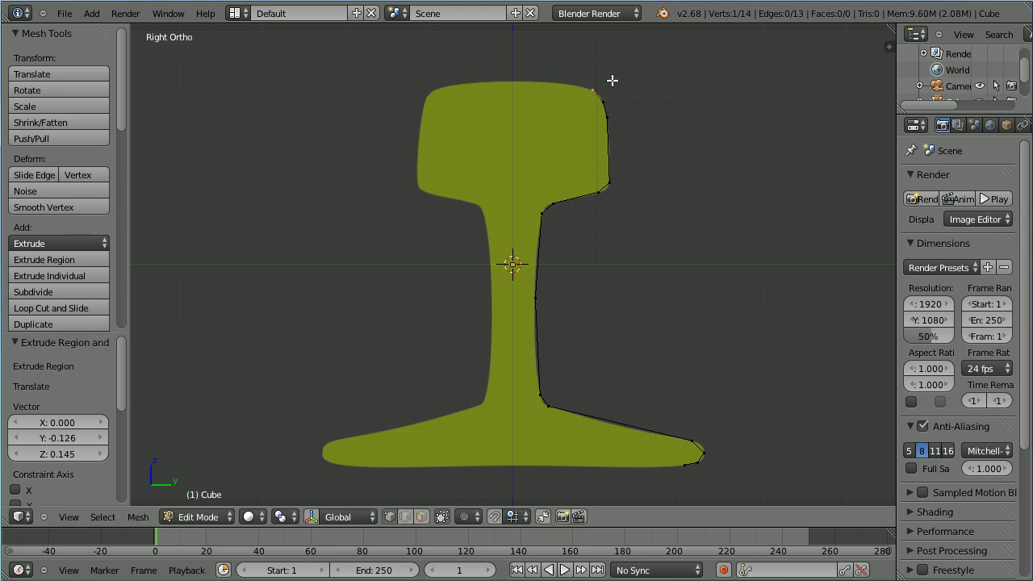
pyautogui.press('e')
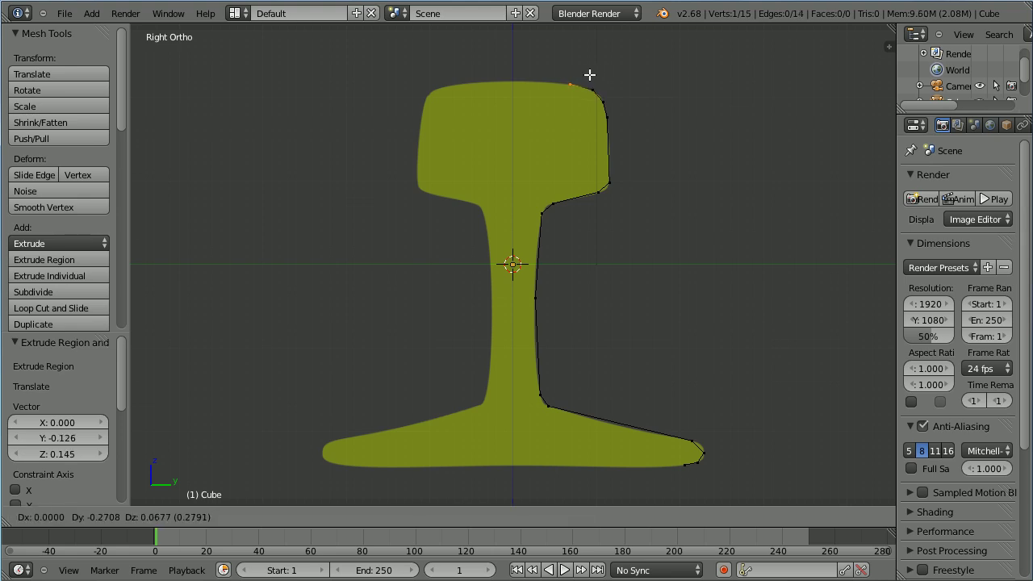
pyautogui.click(590, 76)
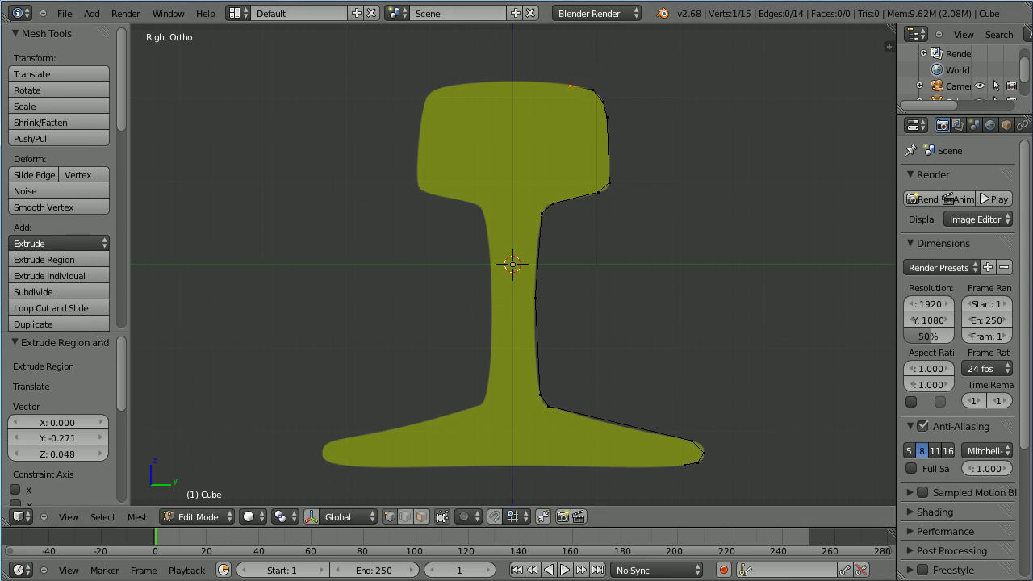
pyautogui.press('Tab')
pyautogui.press('Tab')
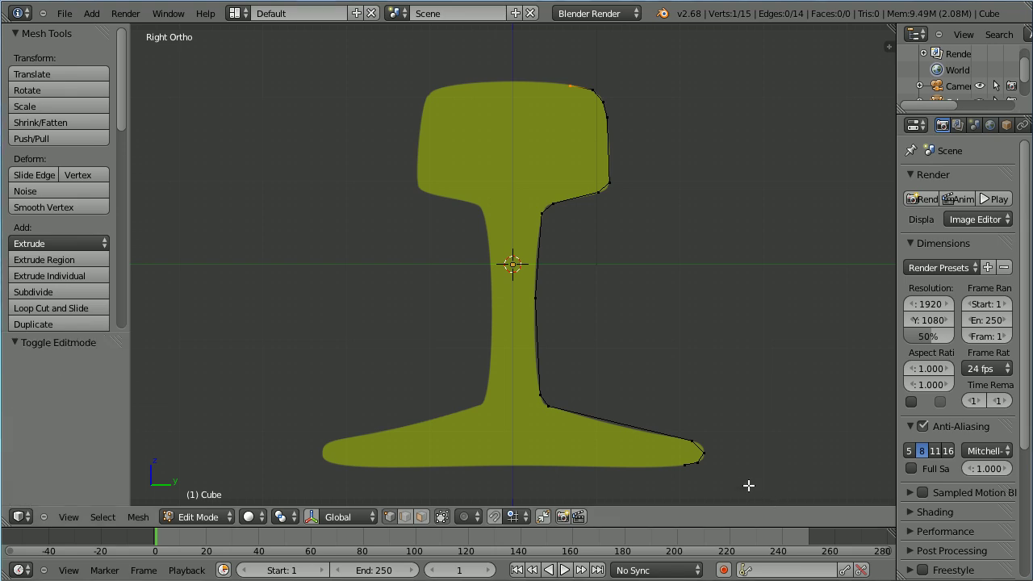
# Step: Fit the foot's right tip to the reference by moving its lower vertex about 0.02 outward and its outermost vertex about 0.04 up
pyautogui.rightClick(700, 464)
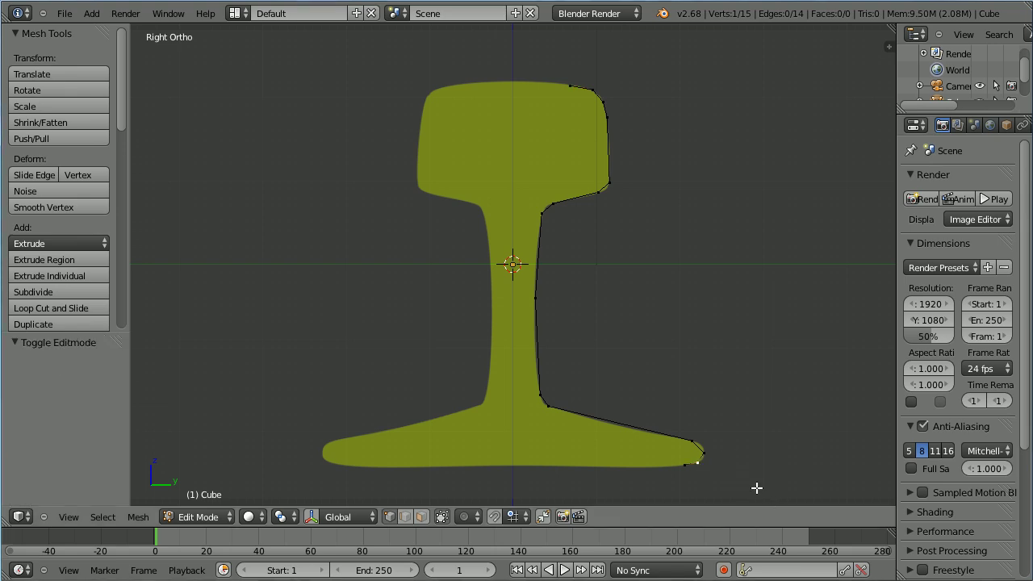
pyautogui.press('g')
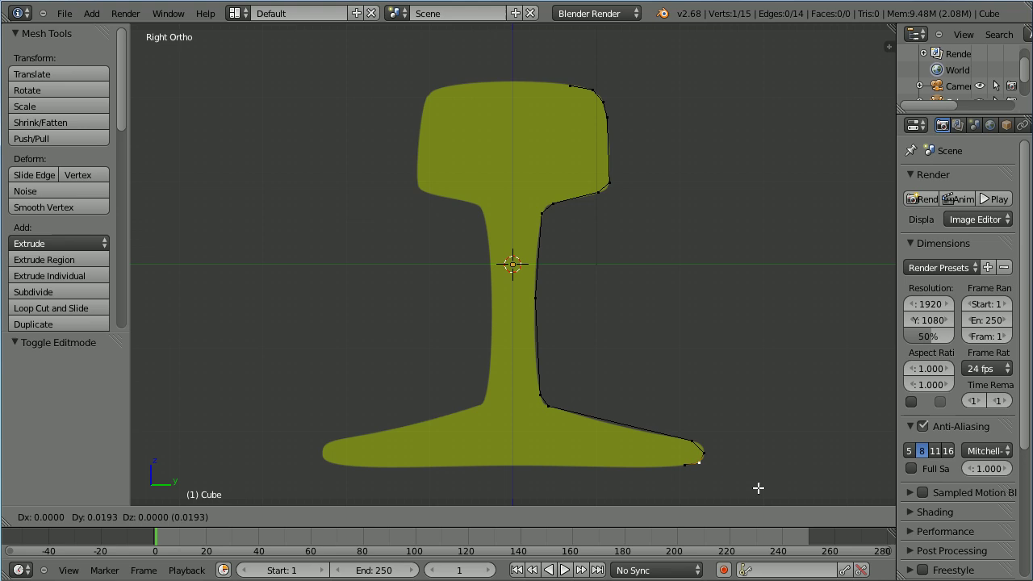
pyautogui.click(759, 487)
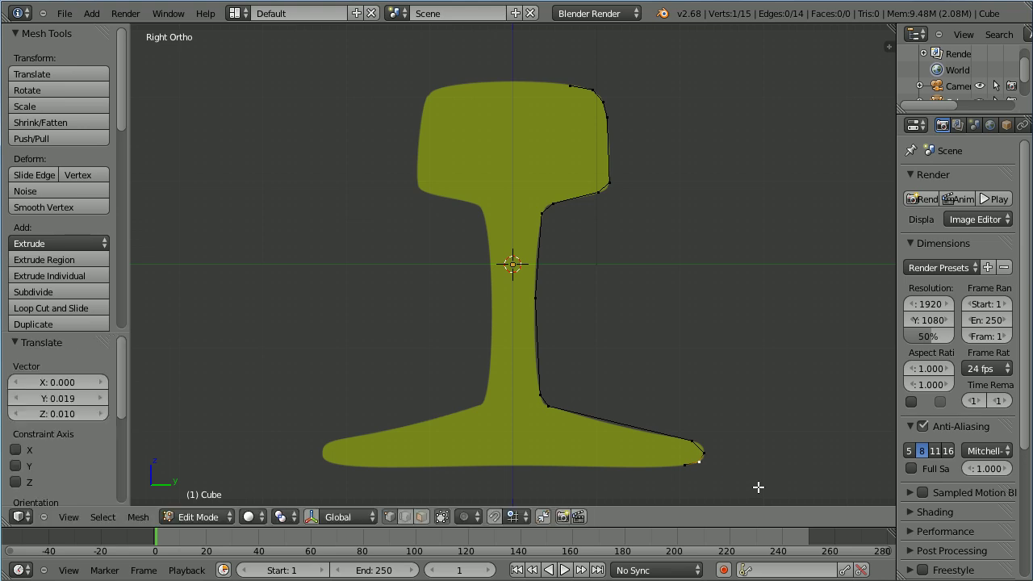
pyautogui.rightClick(704, 452)
pyautogui.press('g')
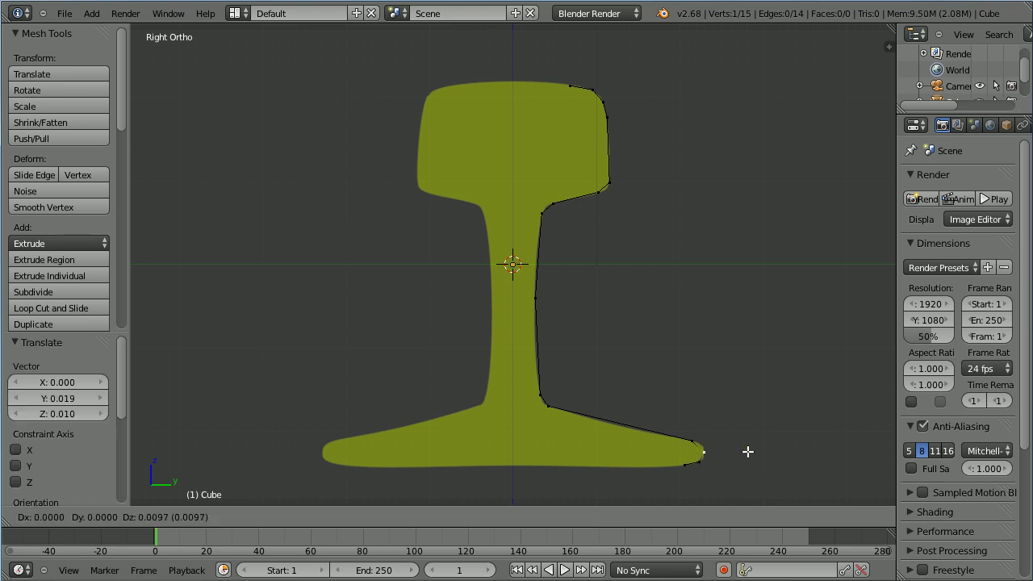
pyautogui.click(748, 449)
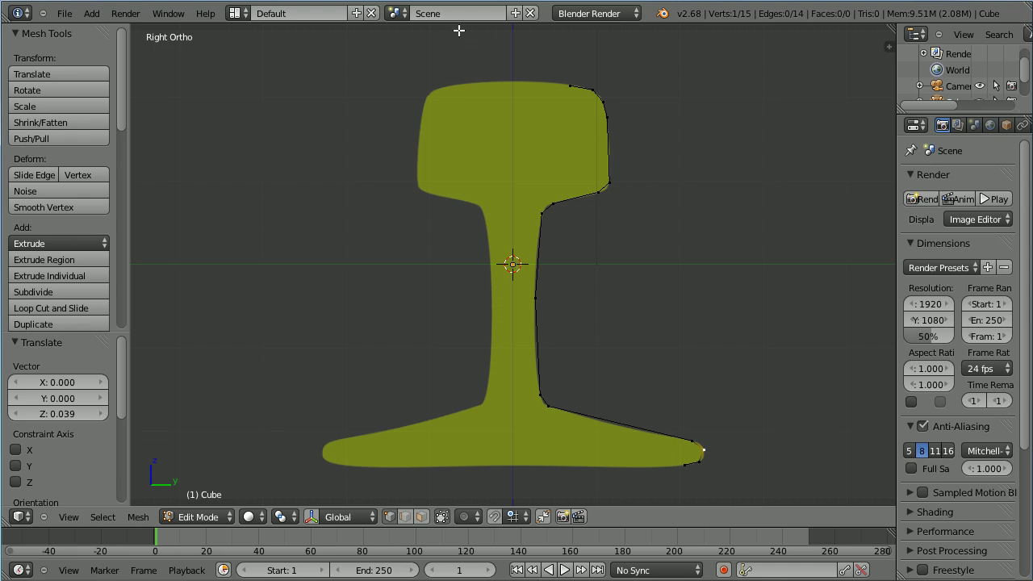
pyautogui.press('Tab')
pyautogui.press('Tab')
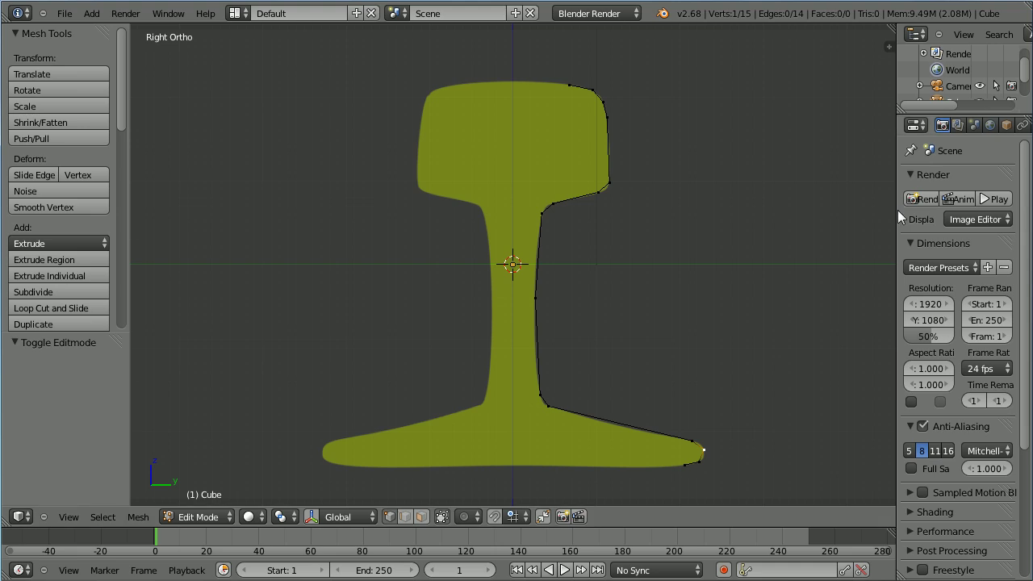
# Step: Add a Mirror modifier to the half profile and set it to mirror on the Y axis only
pyautogui.moveTo(898, 210); pyautogui.dragTo(866, 224)
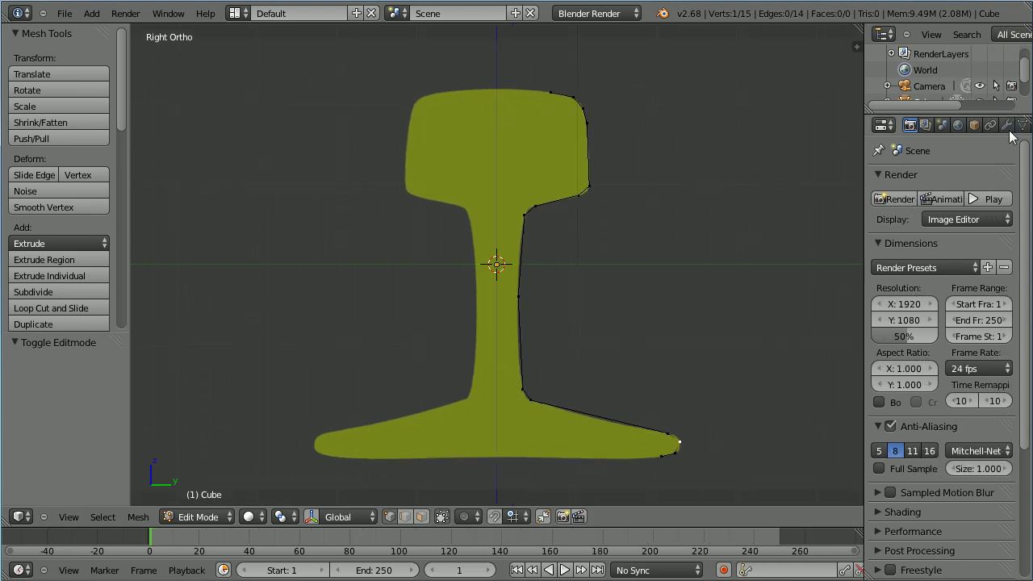
pyautogui.click(1010, 128)
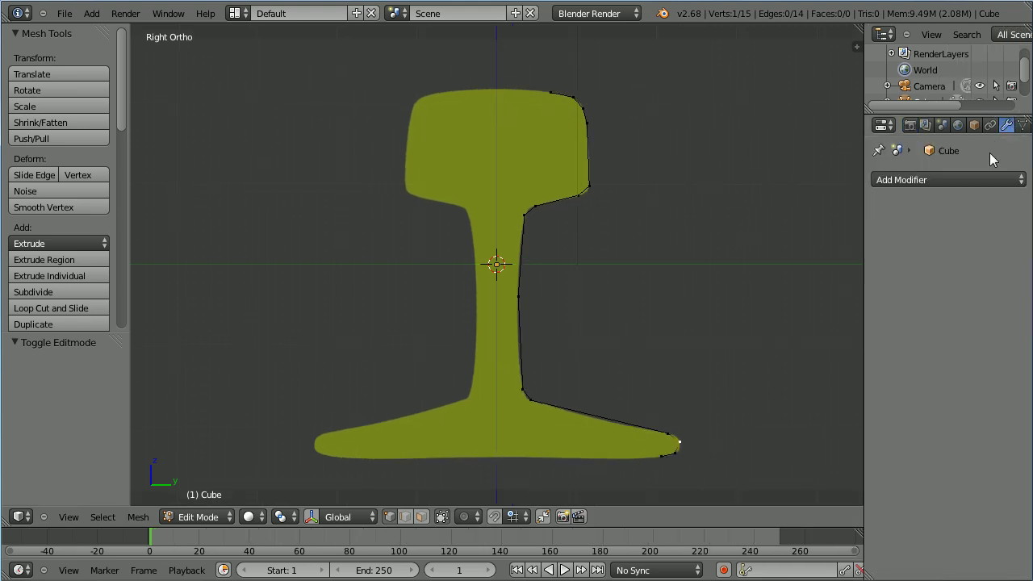
pyautogui.click(960, 180)
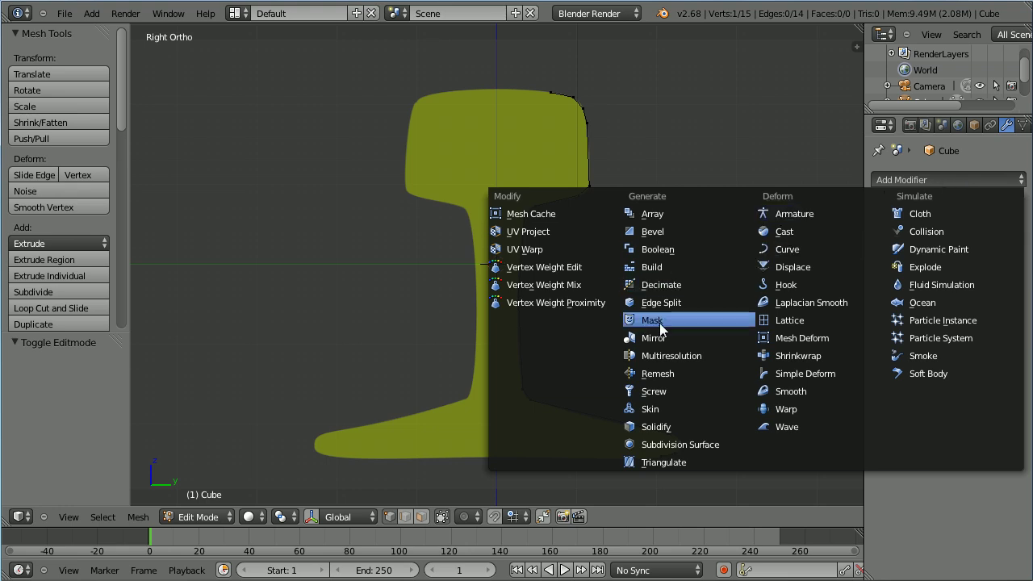
pyautogui.click(690, 339)
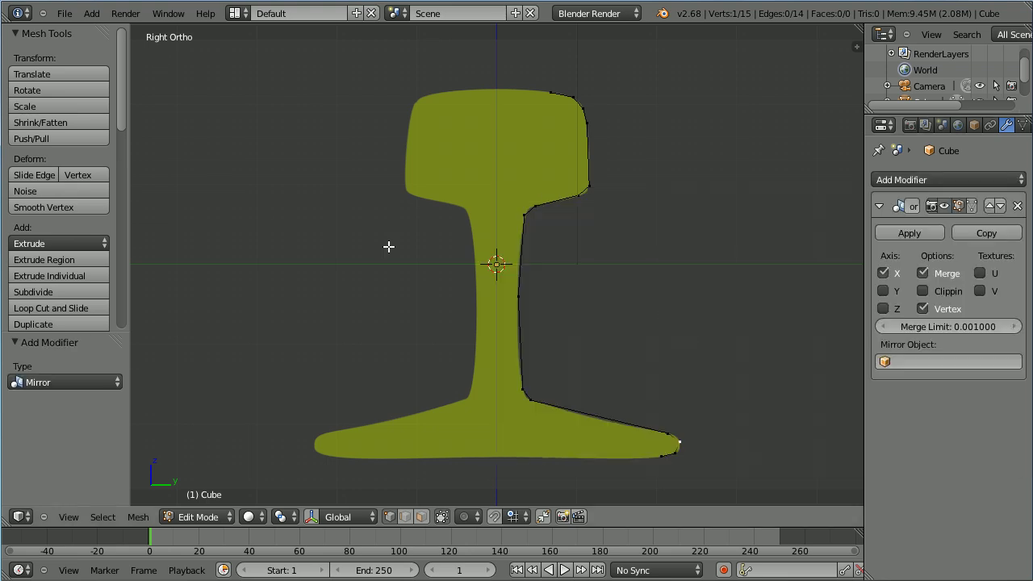
pyautogui.click(884, 273)
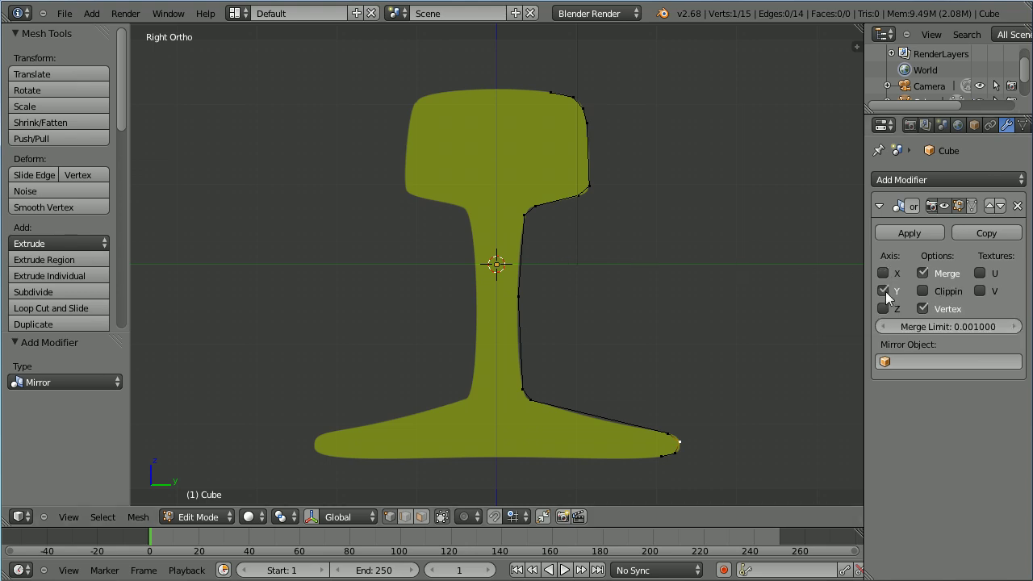
# Step: Apply the Mirror modifier in Object Mode and return to editing the mesh
pyautogui.click(209, 515)
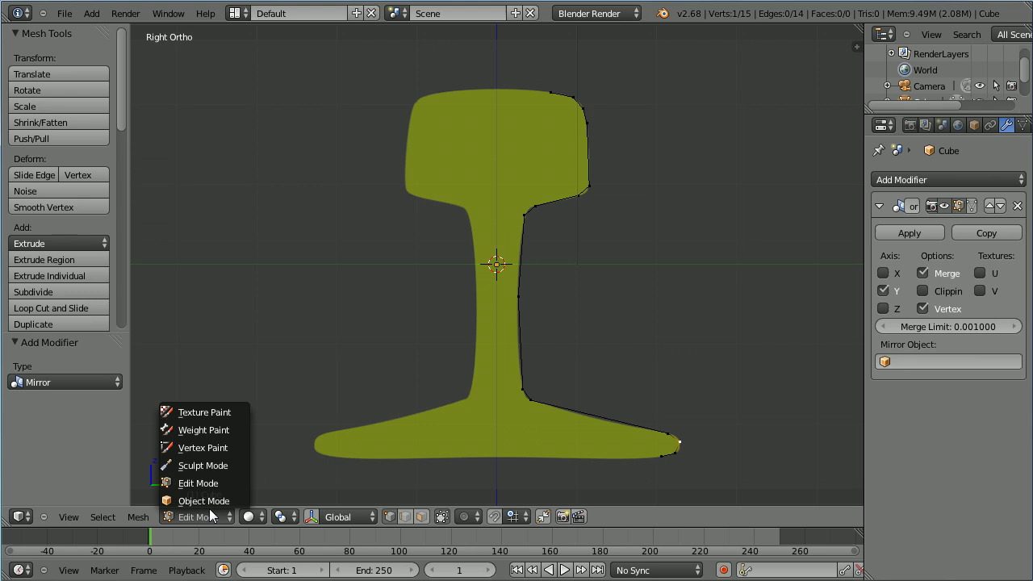
pyautogui.click(212, 499)
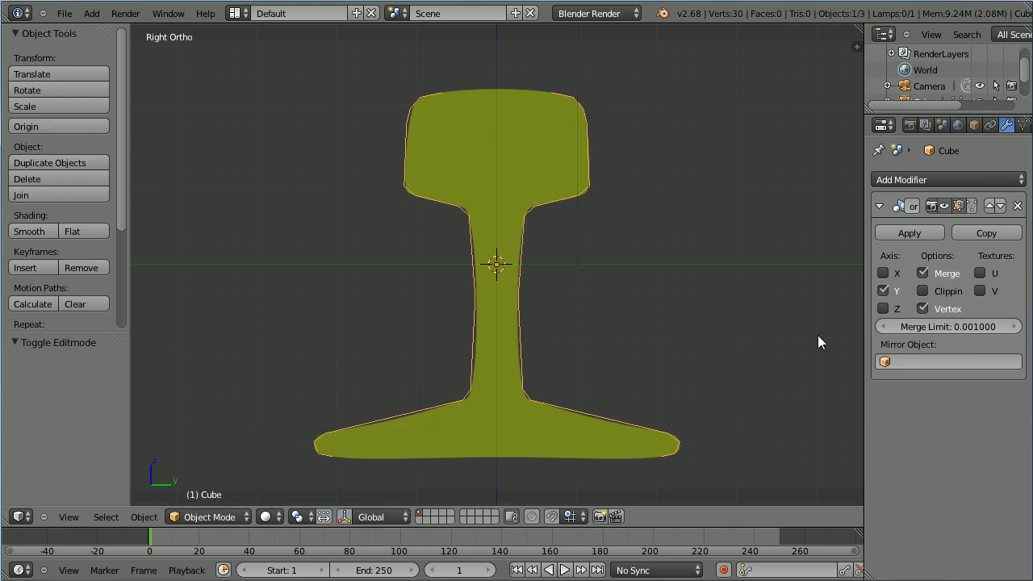
pyautogui.click(908, 232)
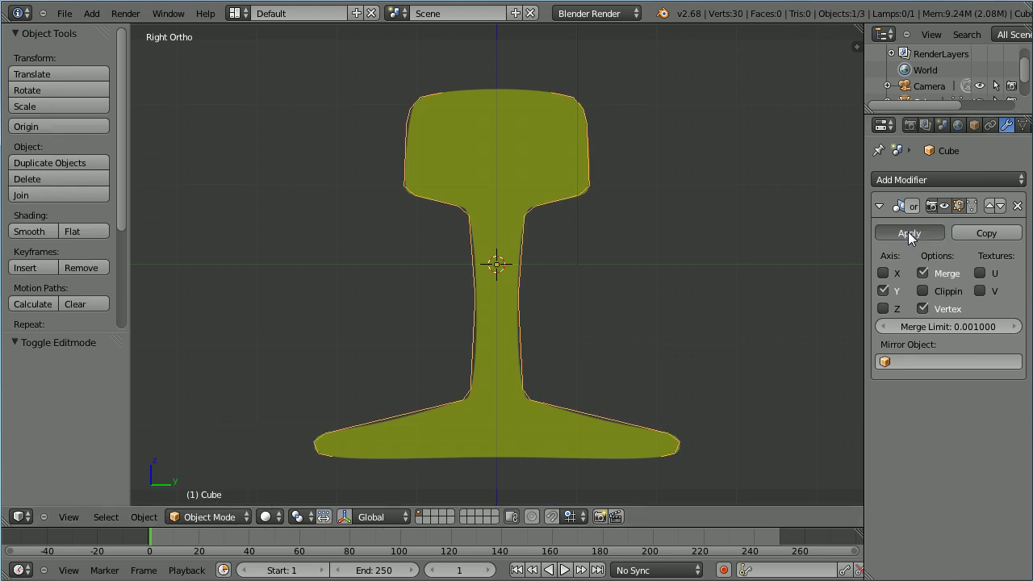
pyautogui.click(219, 507)
pyautogui.click(235, 482)
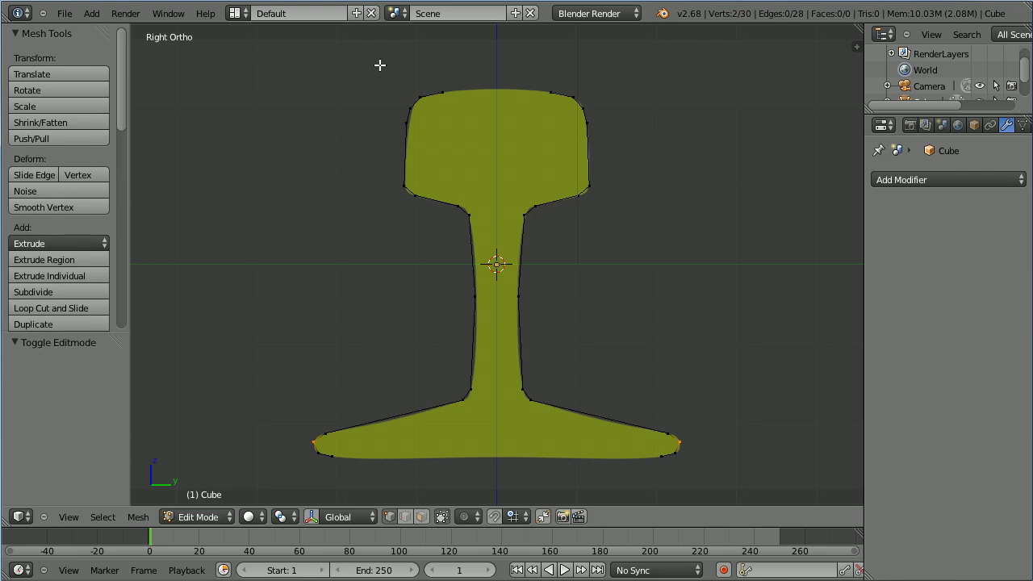
# Step: Close the rail outline with one edge across the gap in the head's top and another across the foot's underside
pyautogui.rightClick(445, 93)
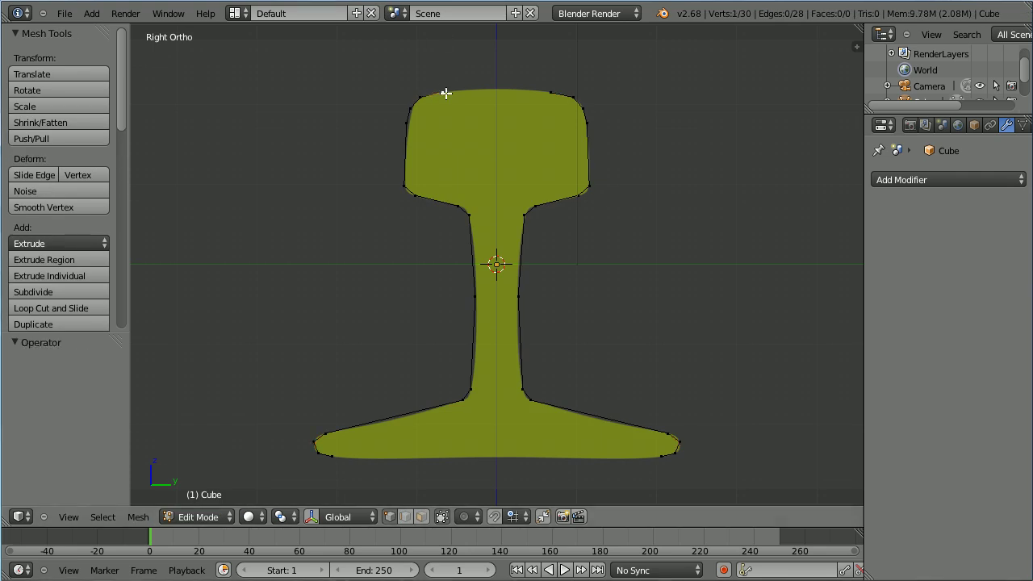
pyautogui.keyDown('shift'); pyautogui.rightClick(550, 92); pyautogui.keyUp('shift')
pyautogui.press('f')
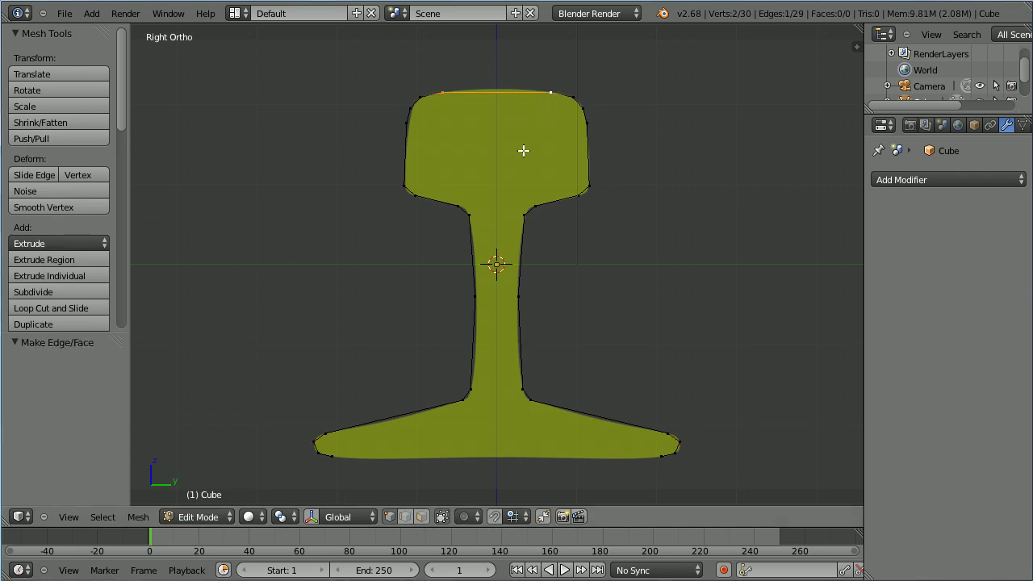
pyautogui.rightClick(332, 456)
pyautogui.press('f')
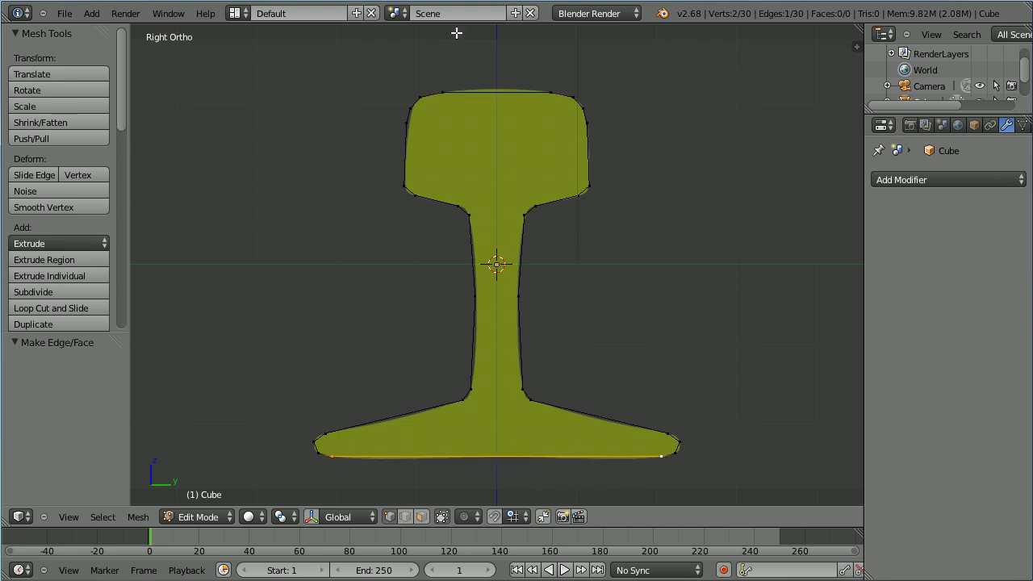
pyautogui.press('Tab')
pyautogui.press('Tab')
# Step: In the front view, extrude the entire rail outline 1 unit along the global X axis
pyautogui.click(69, 517)
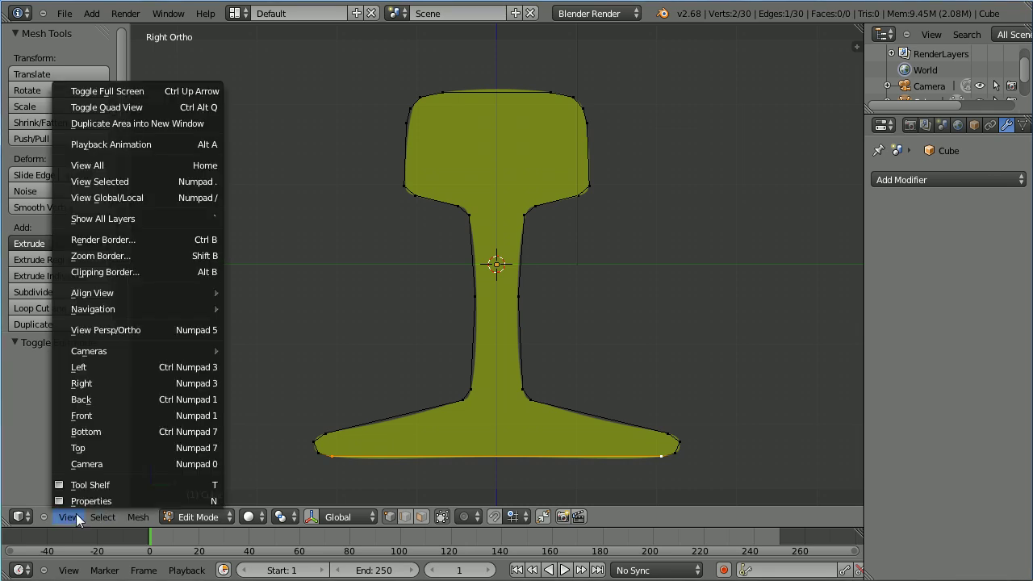
pyautogui.press('Escape')
pyautogui.press('KP_1')
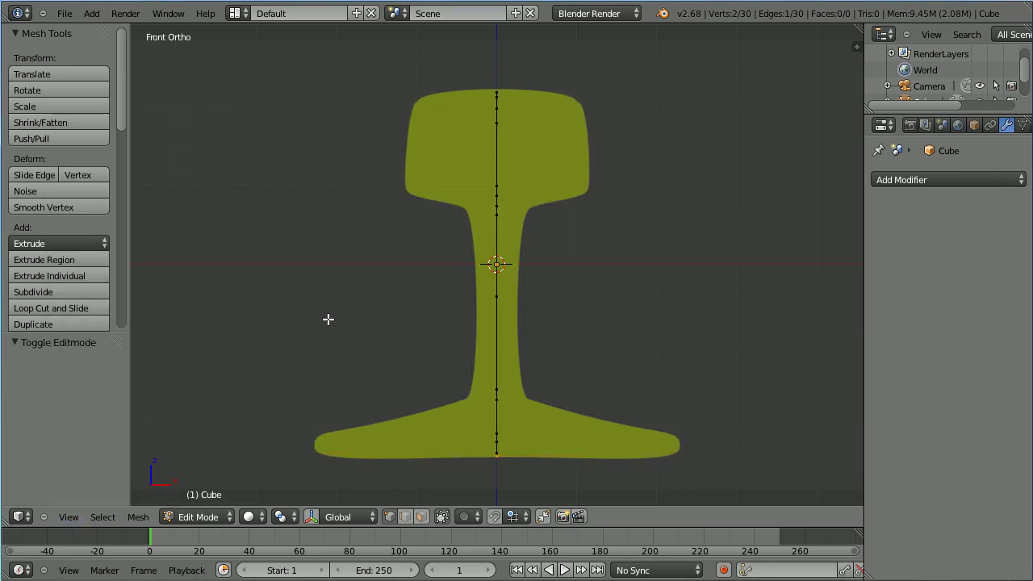
pyautogui.press('a')
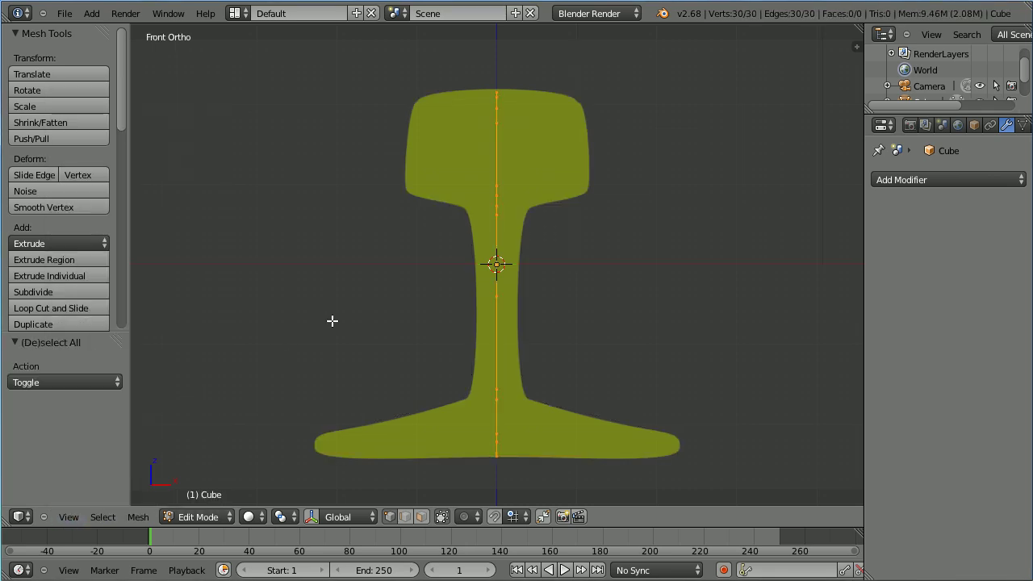
pyautogui.press('e')
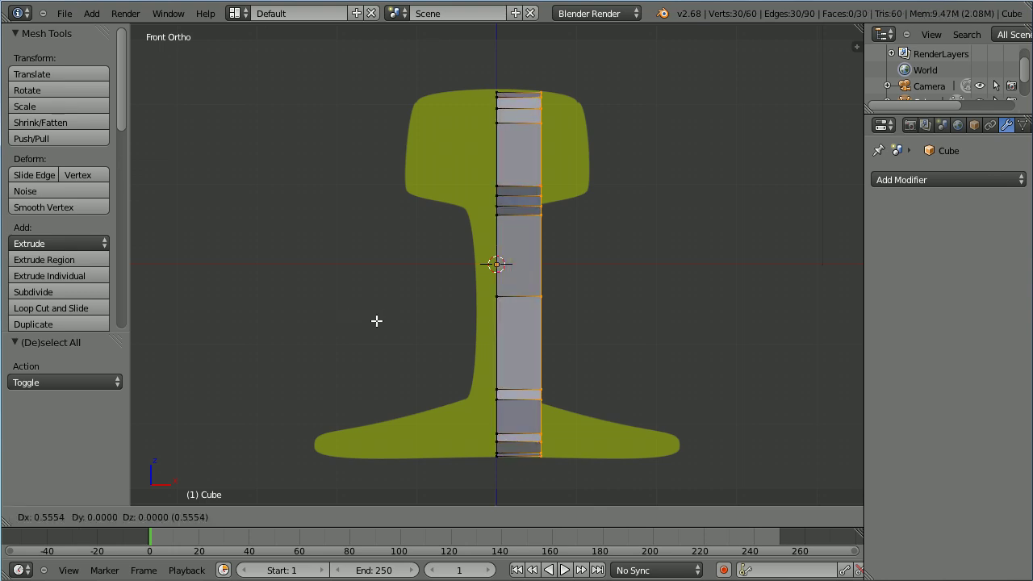
pyautogui.press('x')
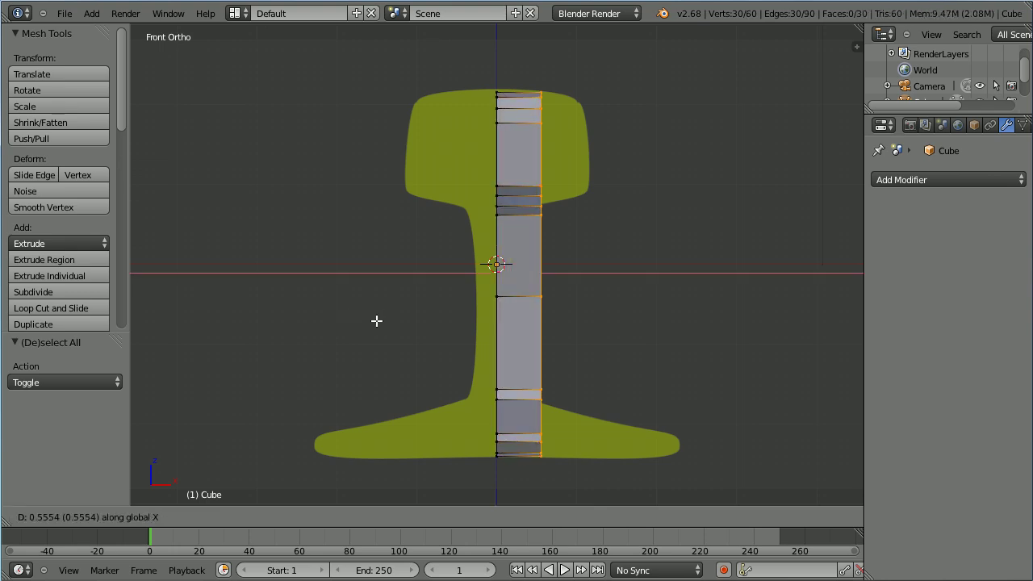
pyautogui.write('1')
pyautogui.press('Return')
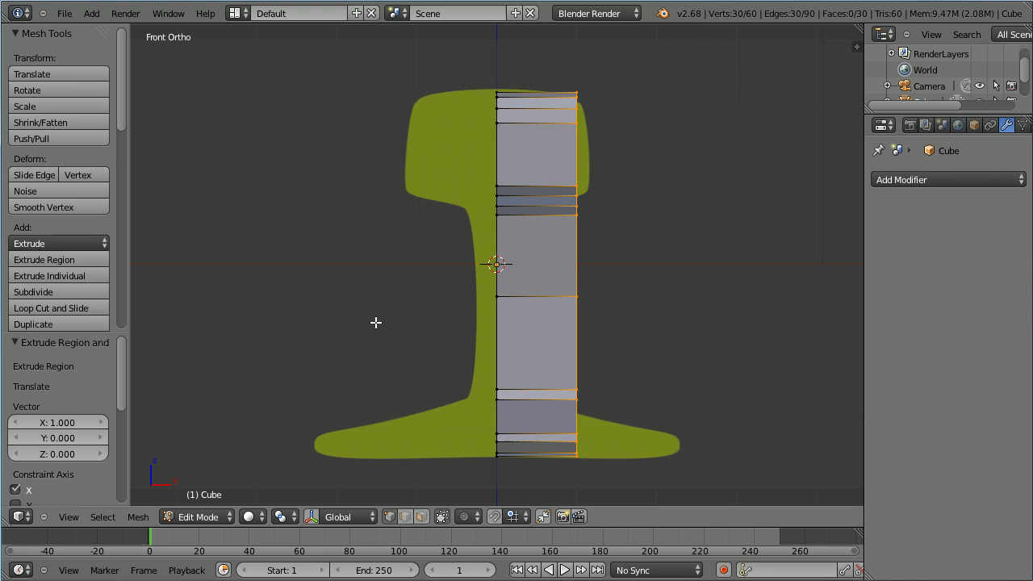
# Step: Select the whole rail mesh and recalculate its normals to face outside
pyautogui.press('a')
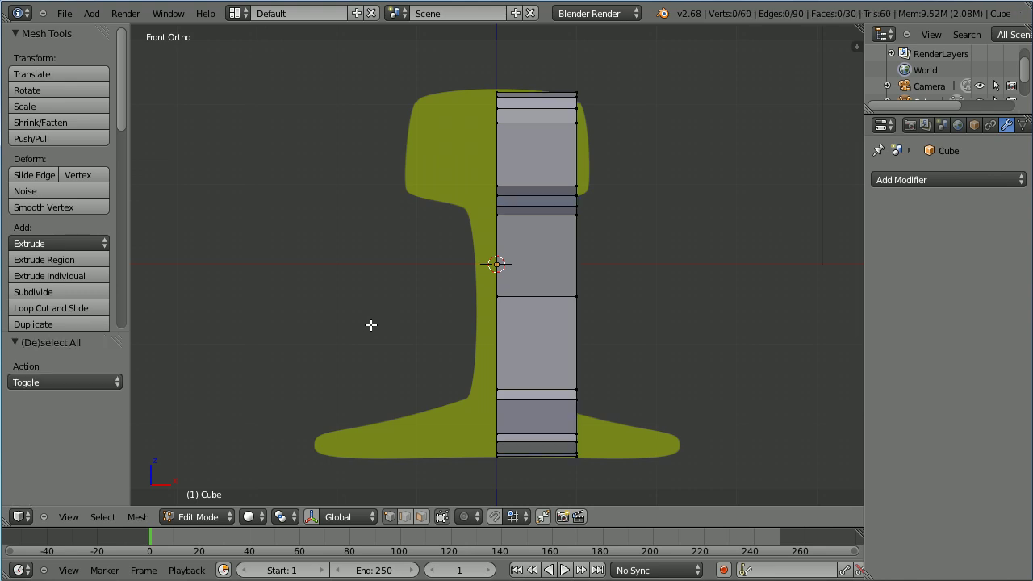
pyautogui.press('a')
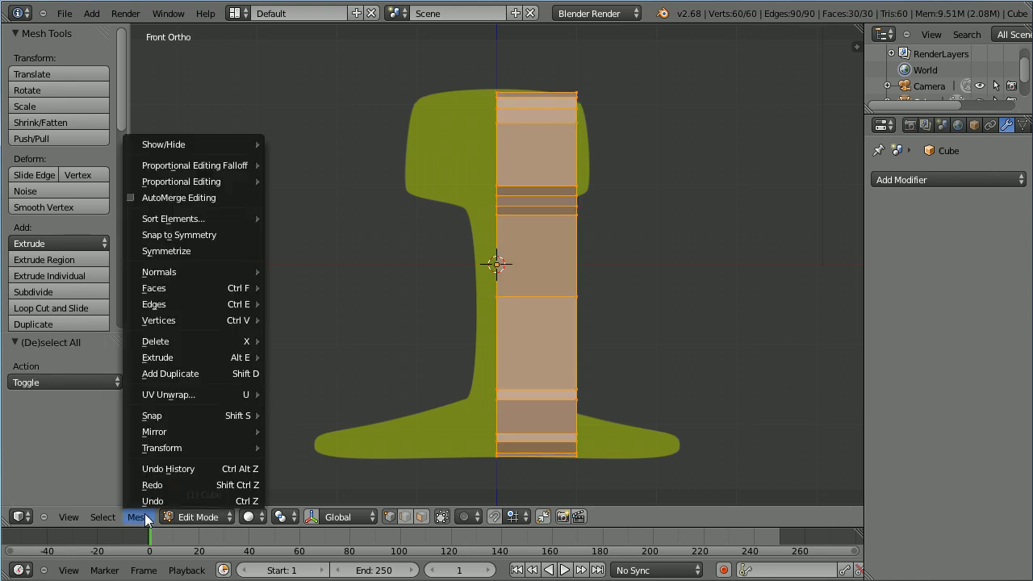
pyautogui.moveTo(183, 272)
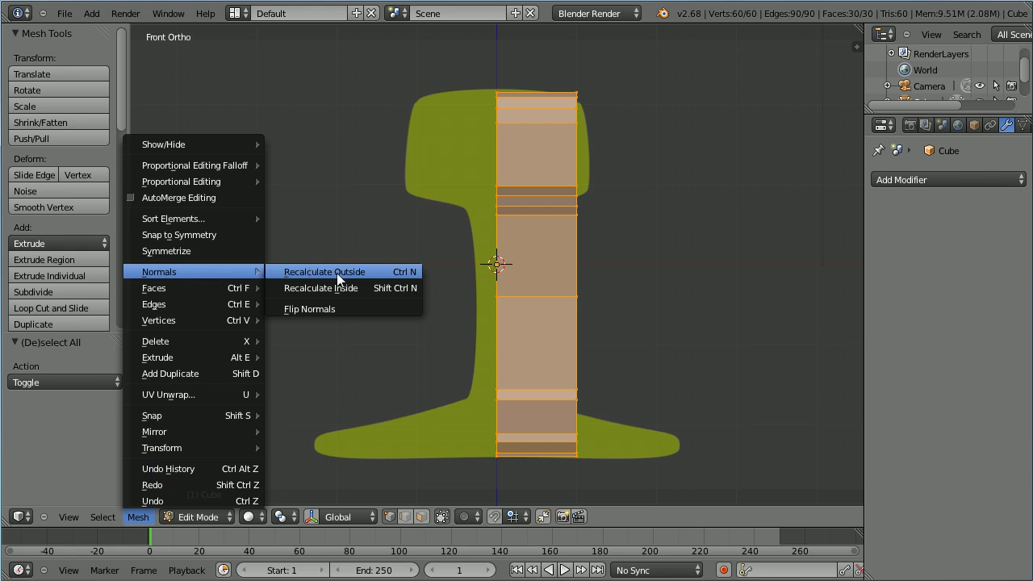
pyautogui.click(374, 278)
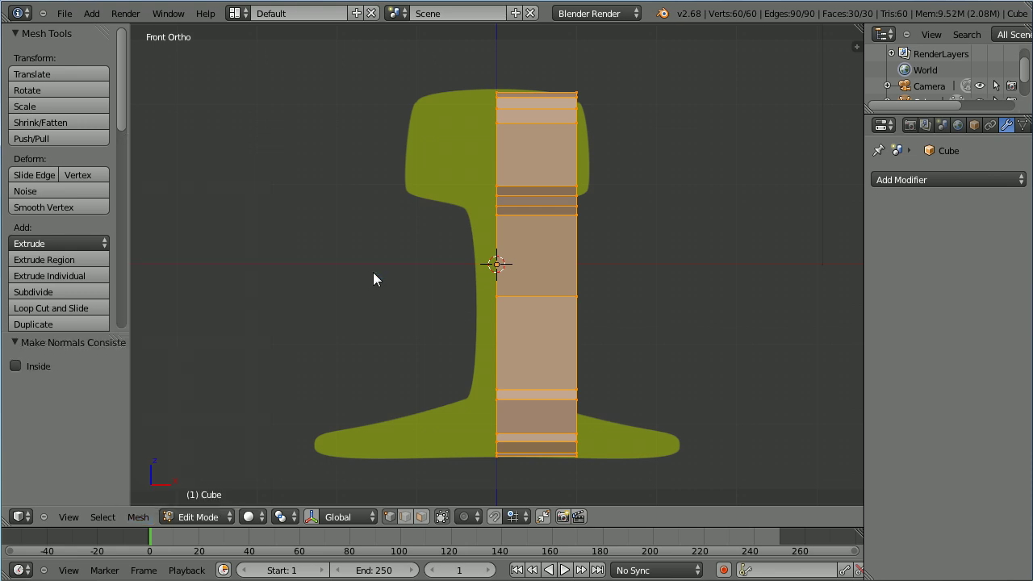
# Step: Return to Object Mode and apply smooth shading to the rail
pyautogui.click(188, 516)
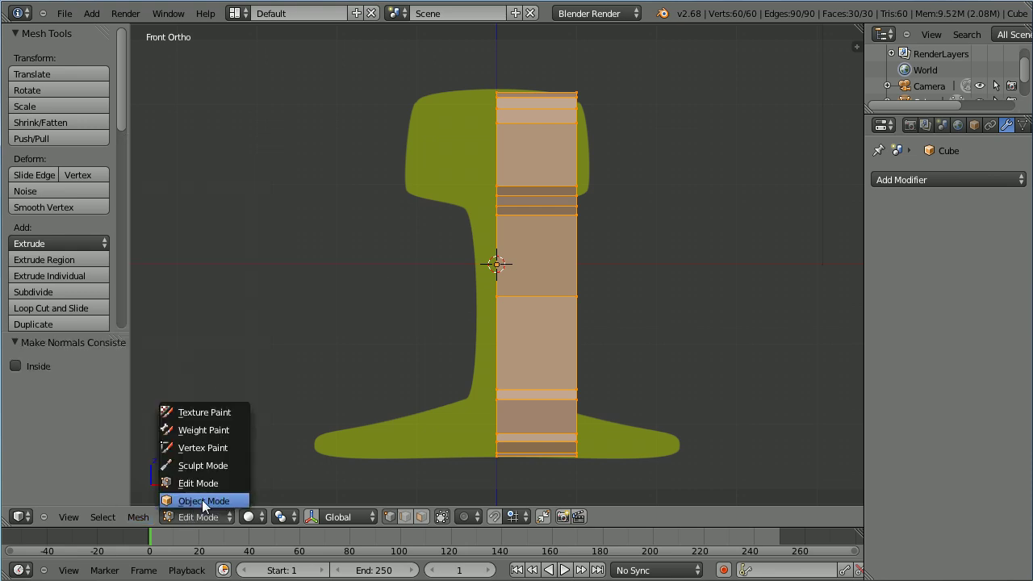
pyautogui.click(239, 500)
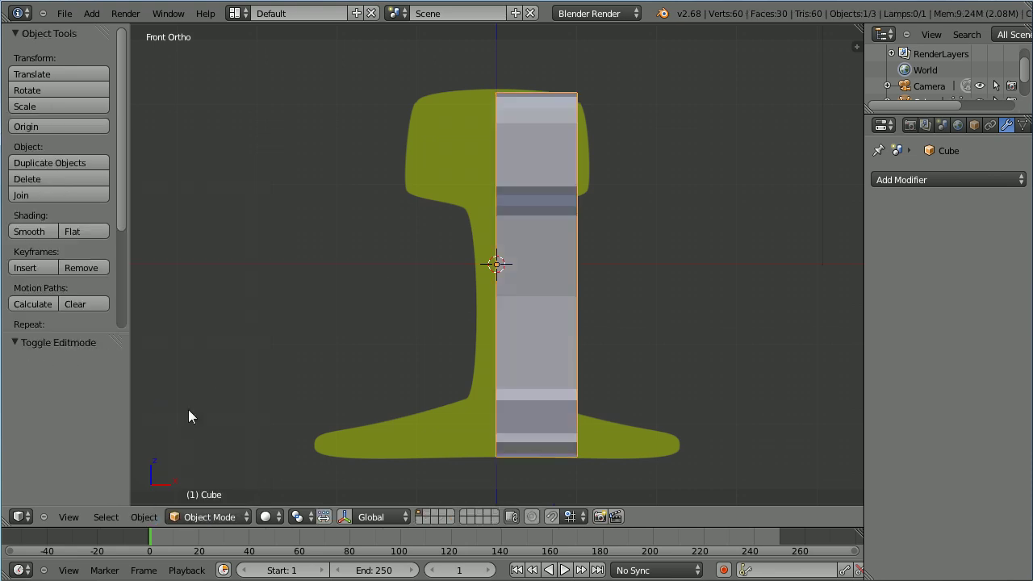
pyautogui.click(34, 229)
# Step: Scale the rail uniformly by 0.2 and stretch it by a factor of 12 along the global X axis
pyautogui.moveTo(639, 271); pyautogui.dragTo(422, 264, button='middle')
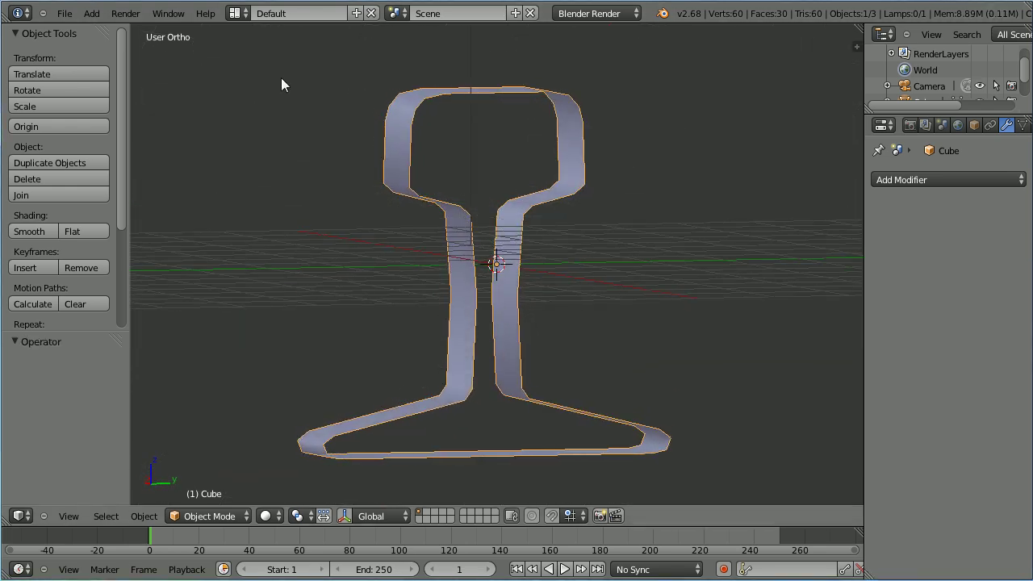
pyautogui.write('s')
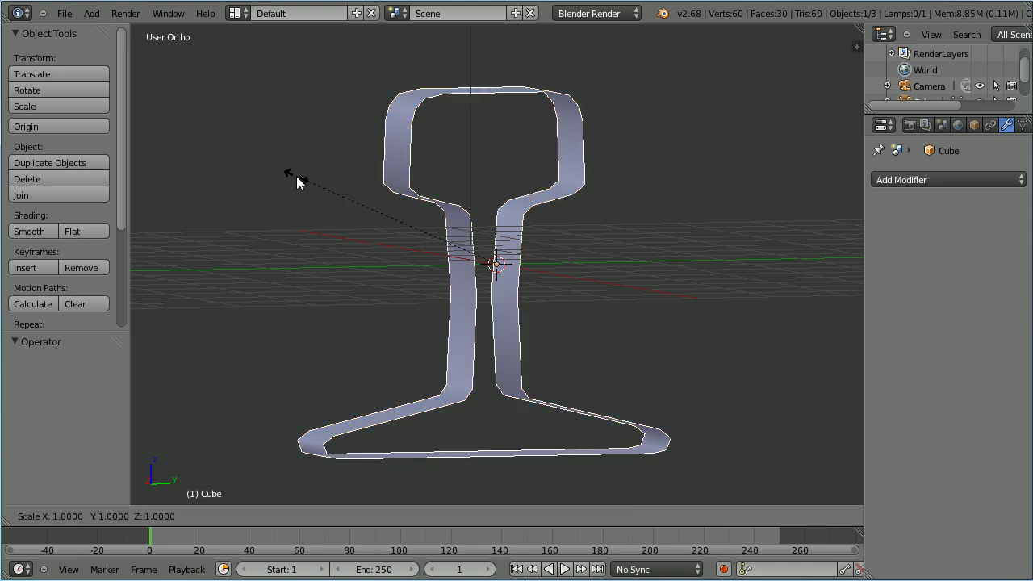
pyautogui.write('0.2')
pyautogui.press('Return')
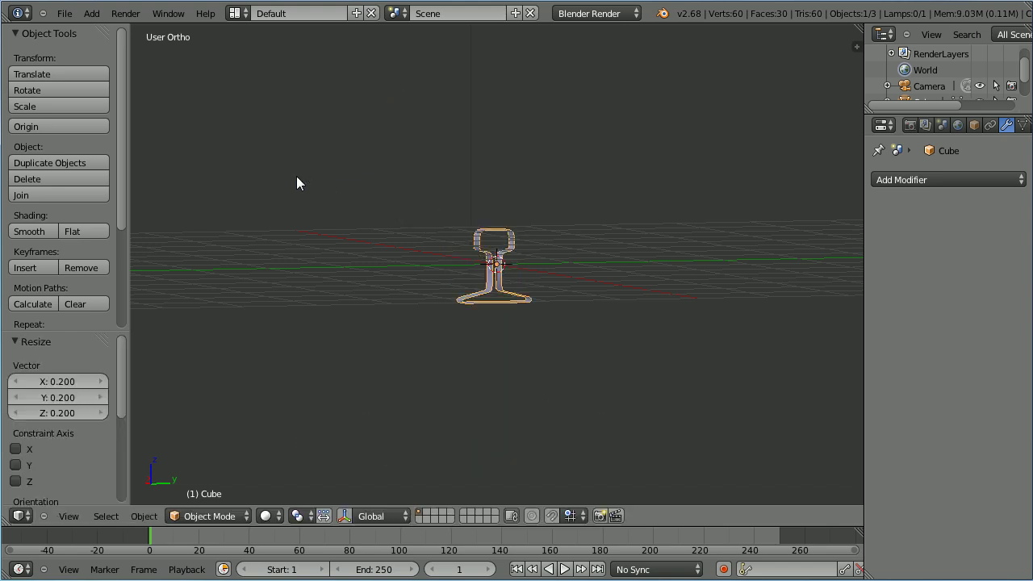
pyautogui.press('s')
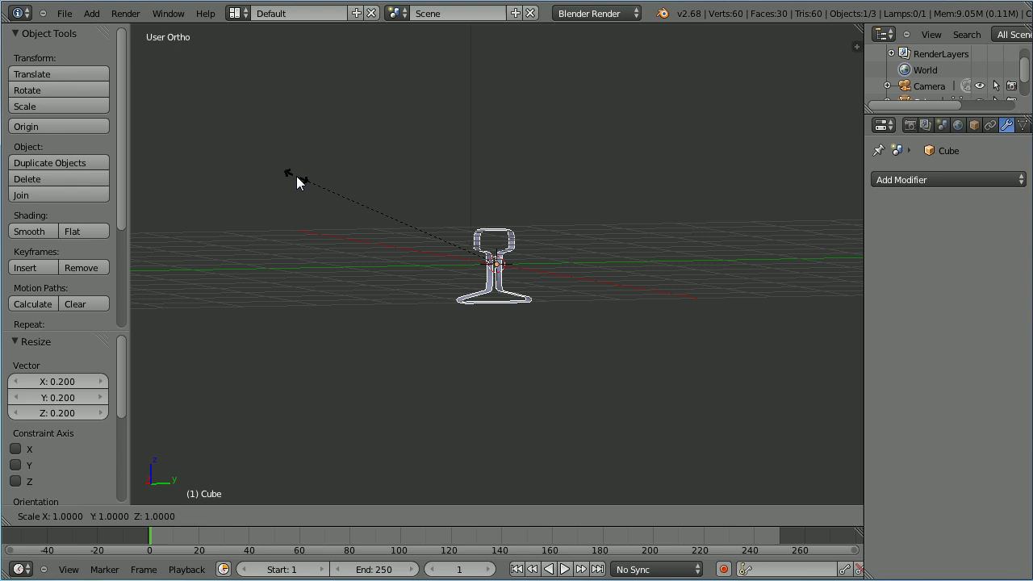
pyautogui.write('x')
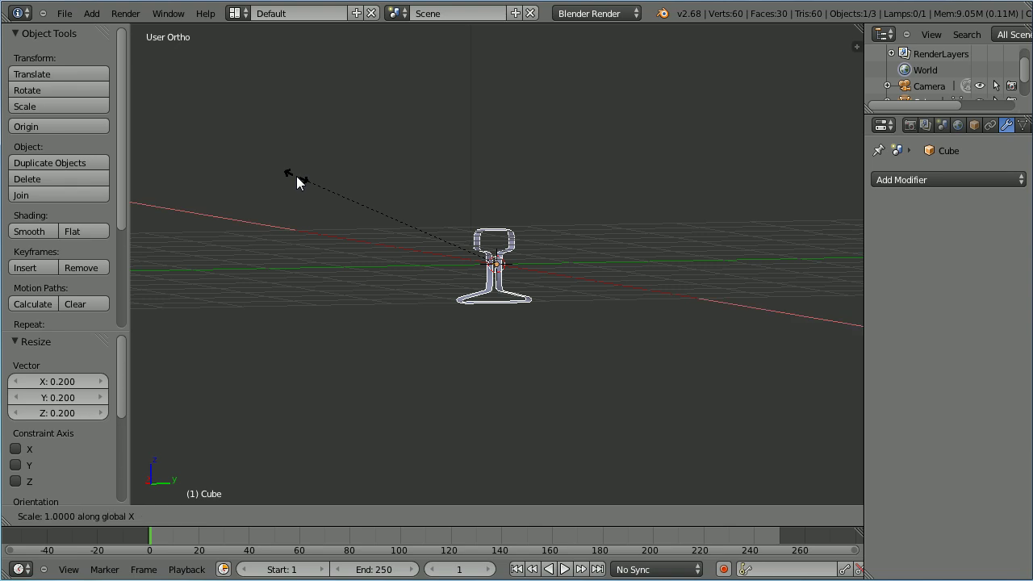
pyautogui.write('12')
pyautogui.press('Return')
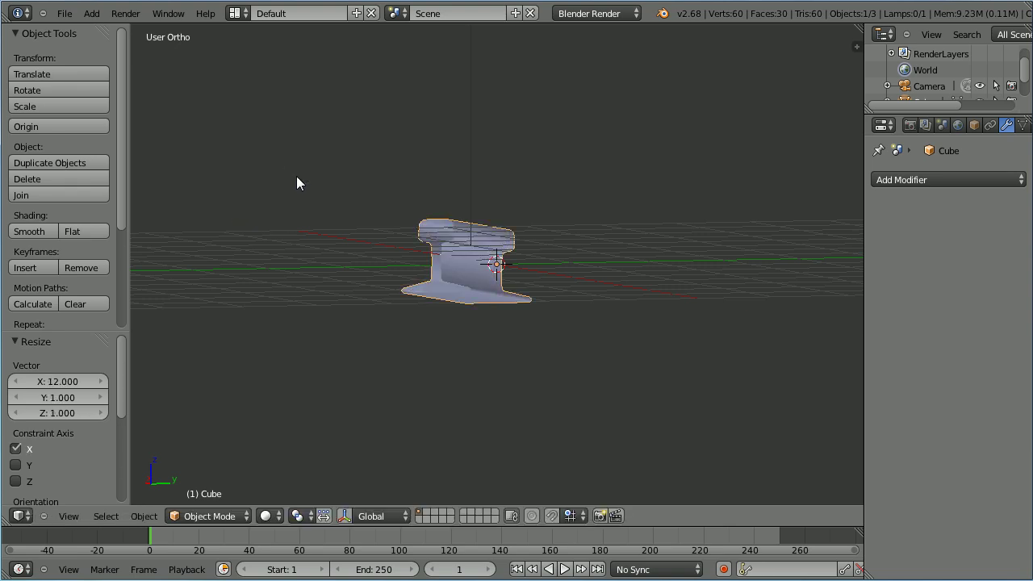
# Step: Set the rail's origin to its geometry
pyautogui.moveTo(355, 194); pyautogui.dragTo(477, 231, button='middle')
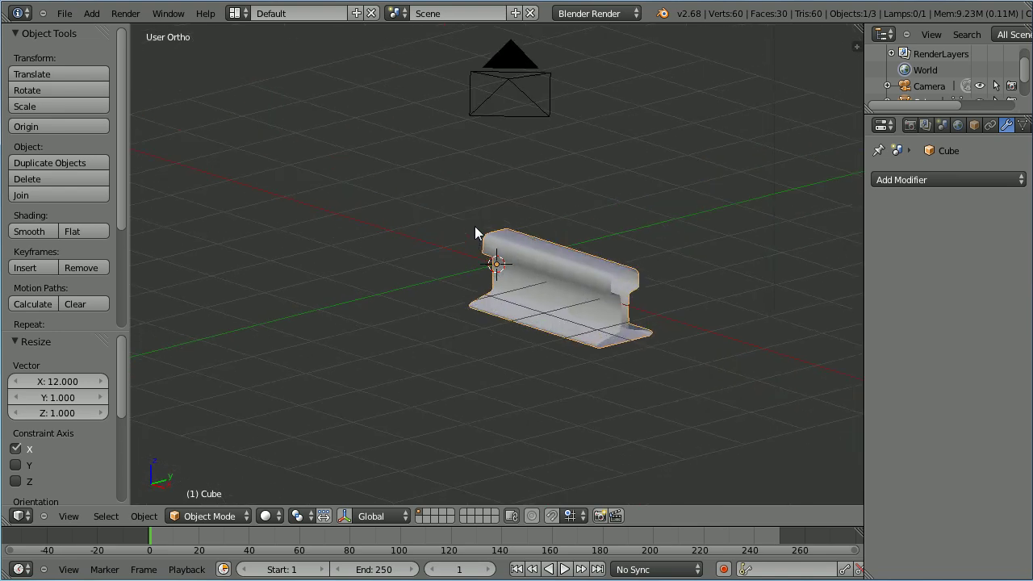
pyautogui.click(145, 516)
pyautogui.moveTo(155, 447)
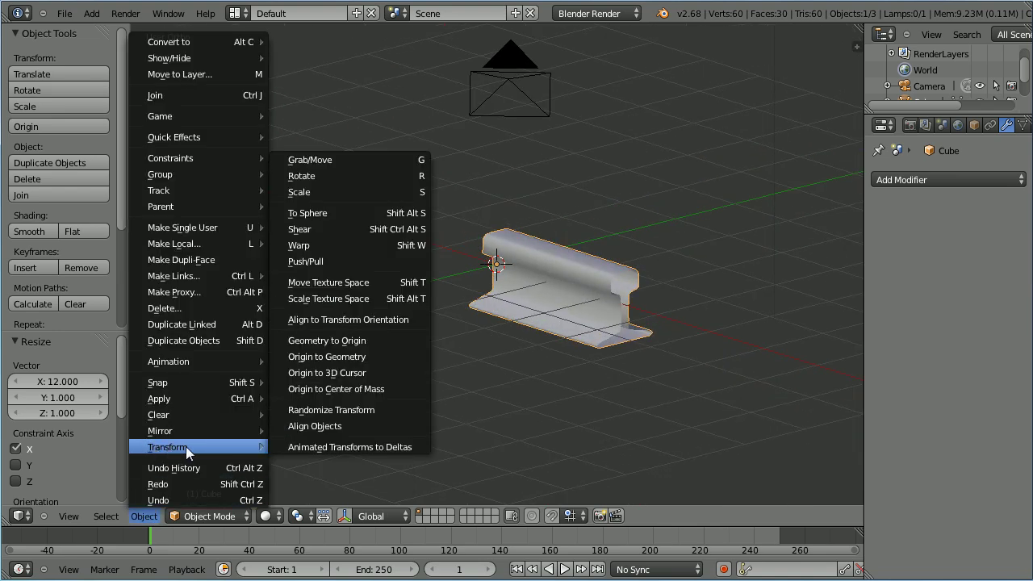
pyautogui.click(401, 358)
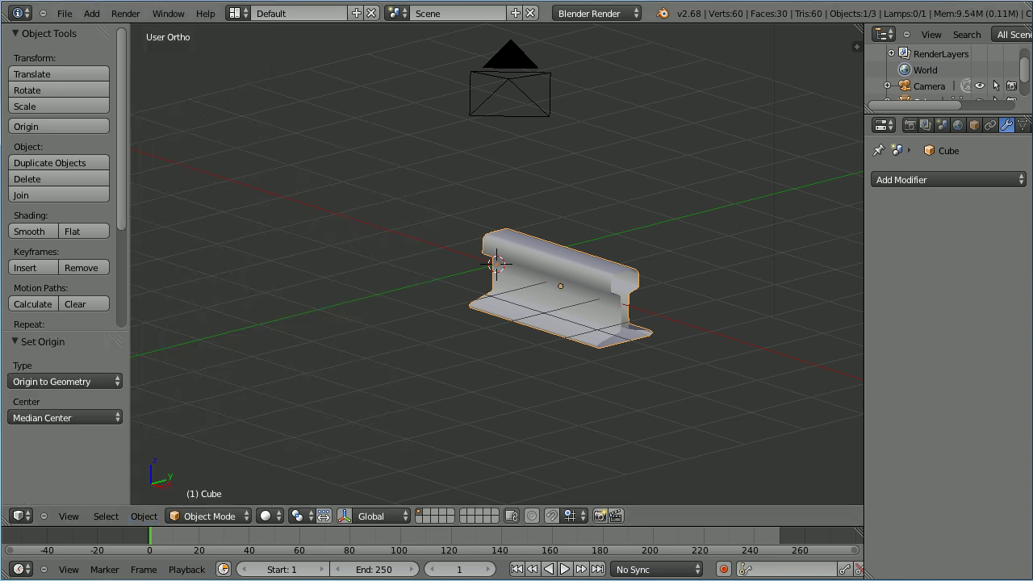
# Step: Add a cube mesh at the scene's centre as the base for a sleeper
pyautogui.click(97, 17)
pyautogui.moveTo(107, 30)
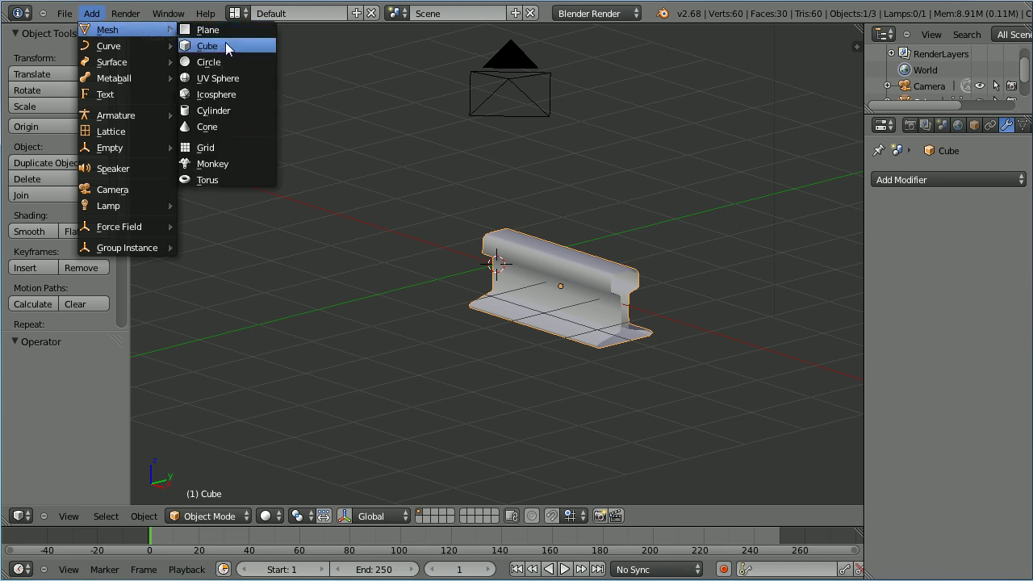
pyautogui.click(247, 45)
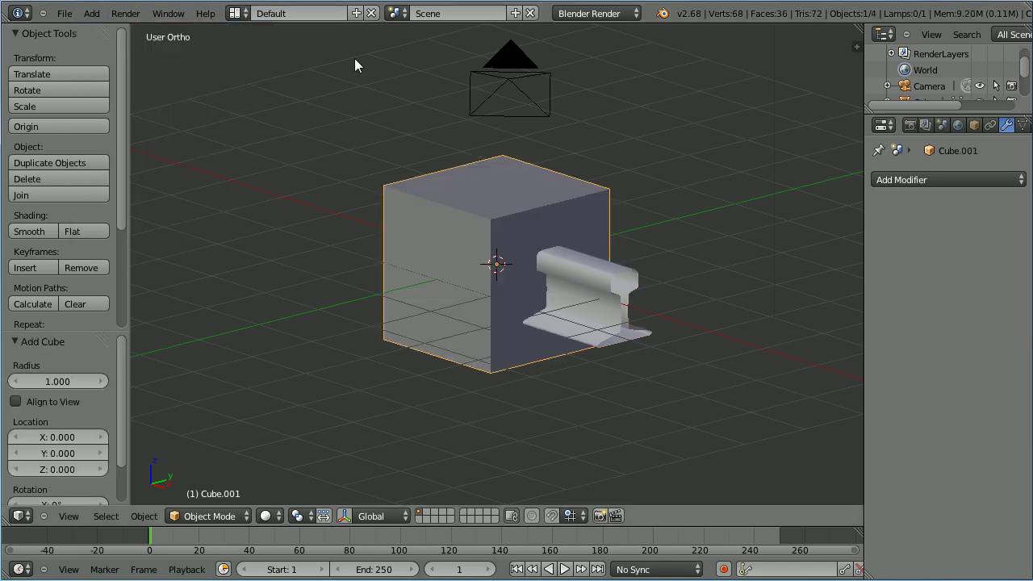
# Step: Shape the new cube into a long sleeper by setting its scale to X 0.4, Y 4 and Z 0.2
pyautogui.click(973, 125)
pyautogui.click(991, 244)
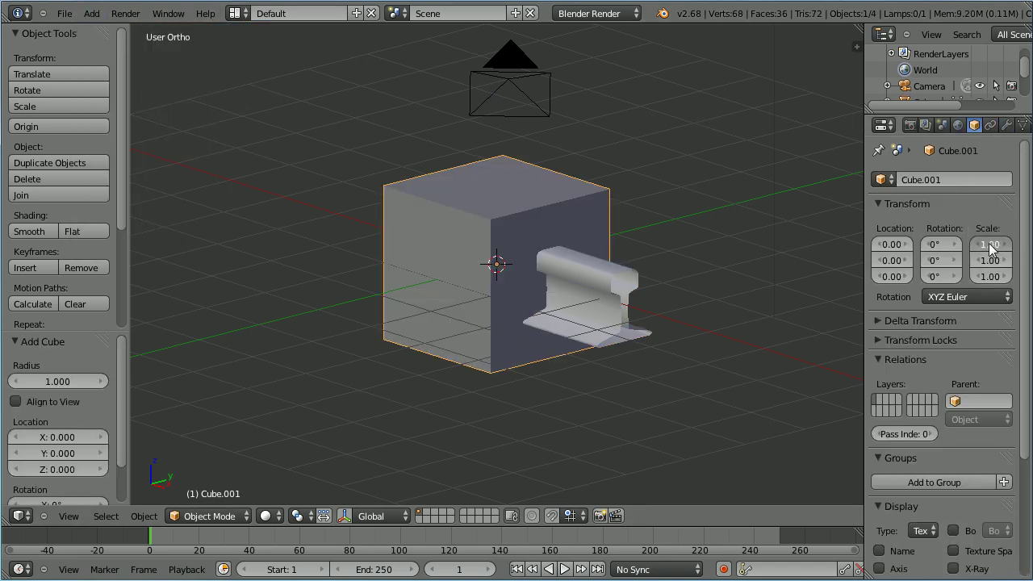
pyautogui.write('1.0')
pyautogui.write('.4')
pyautogui.press('Tab')
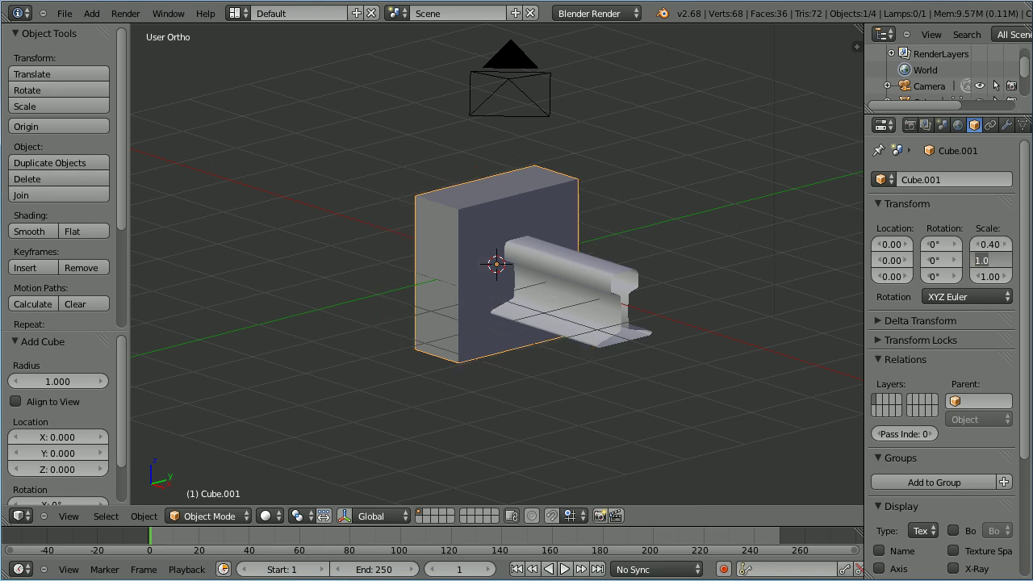
pyautogui.write('4')
pyautogui.press('Tab')
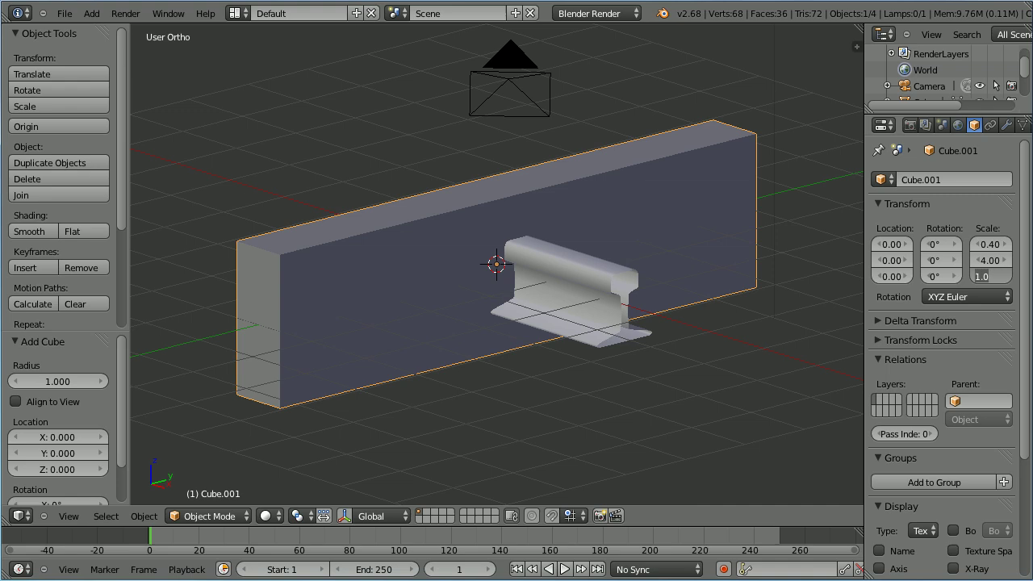
pyautogui.press('BackSpace')
pyautogui.write('.2')
pyautogui.press('Tab')
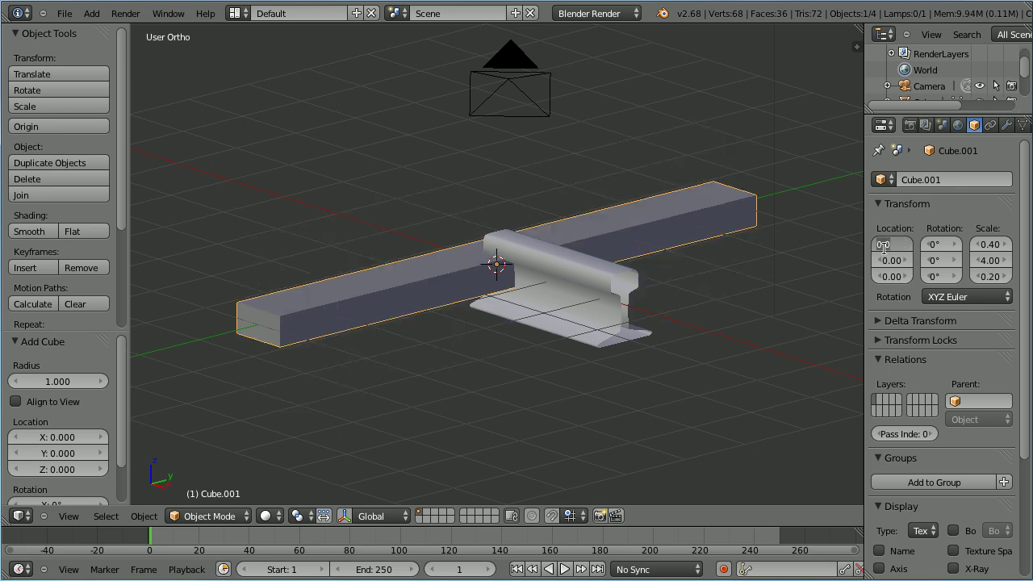
# Step: Raise the sleeper by setting its Z location to 0.2
pyautogui.press('Tab')
pyautogui.press('Tab')
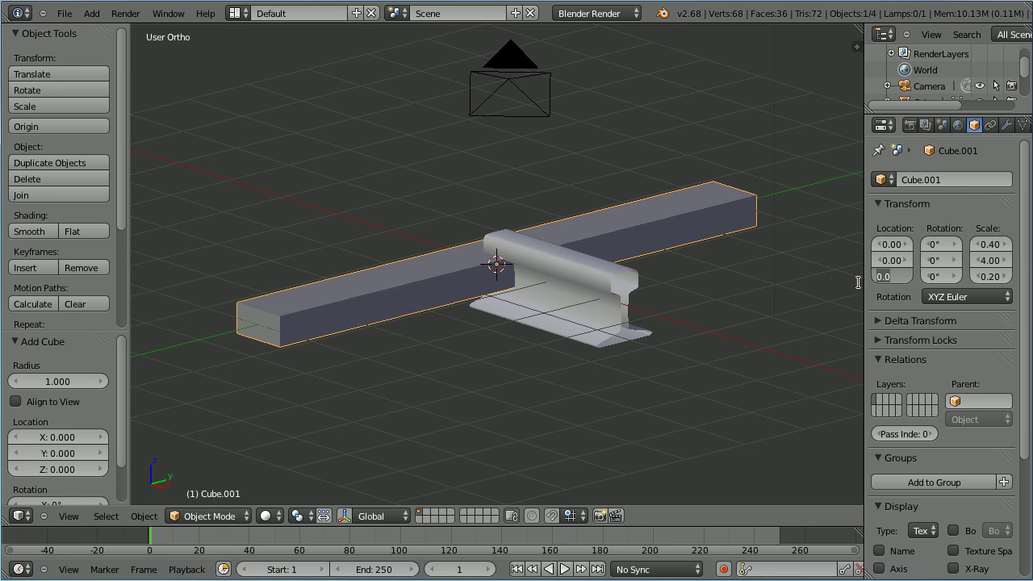
pyautogui.write('.2')
pyautogui.press('Return')
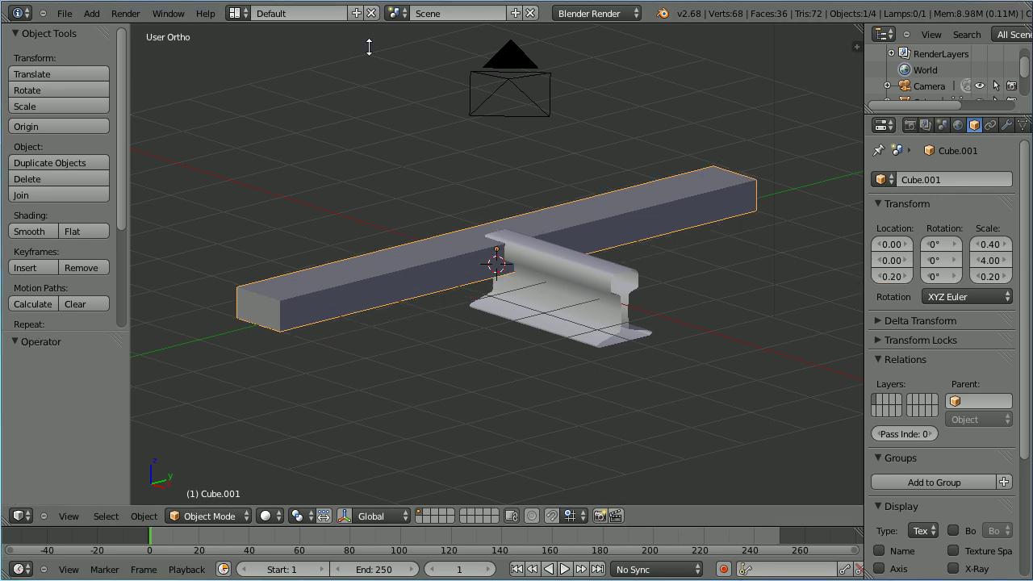
# Step: Place the rail on the sleeper by setting its location to X 0, Y 2.5 and Z 0.88
pyautogui.rightClick(598, 287)
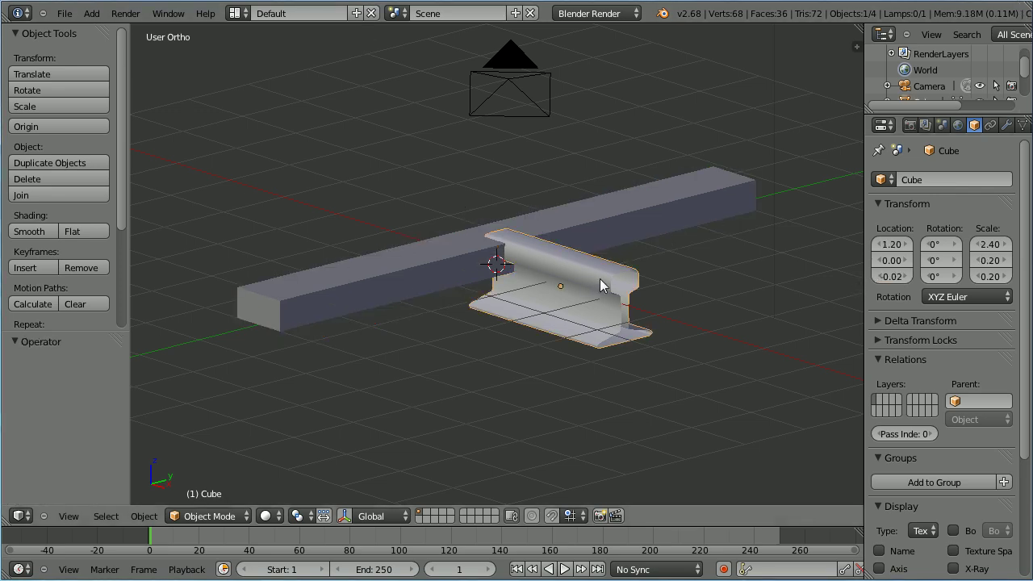
pyautogui.click(886, 249)
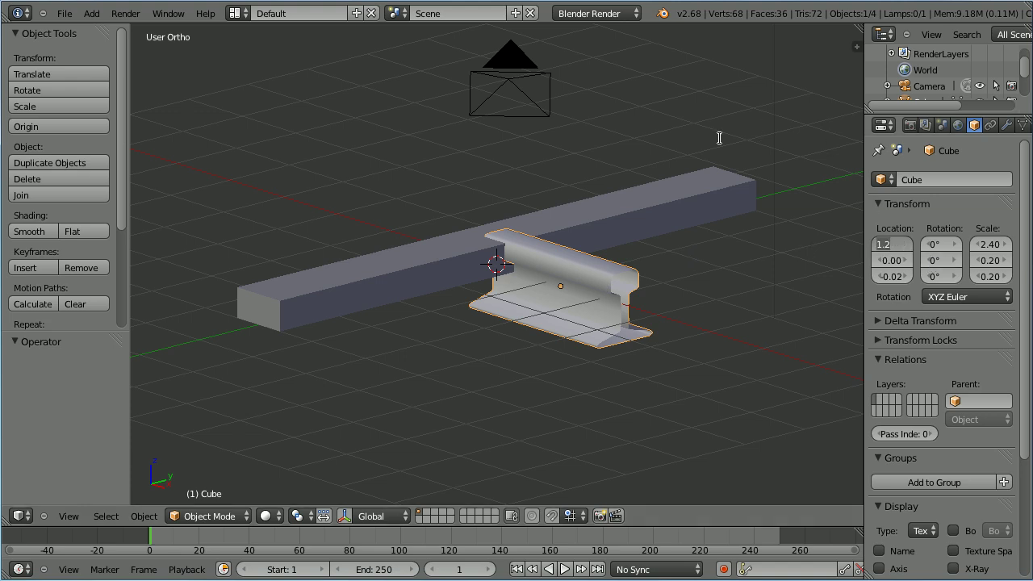
pyautogui.write('0')
pyautogui.press('Tab')
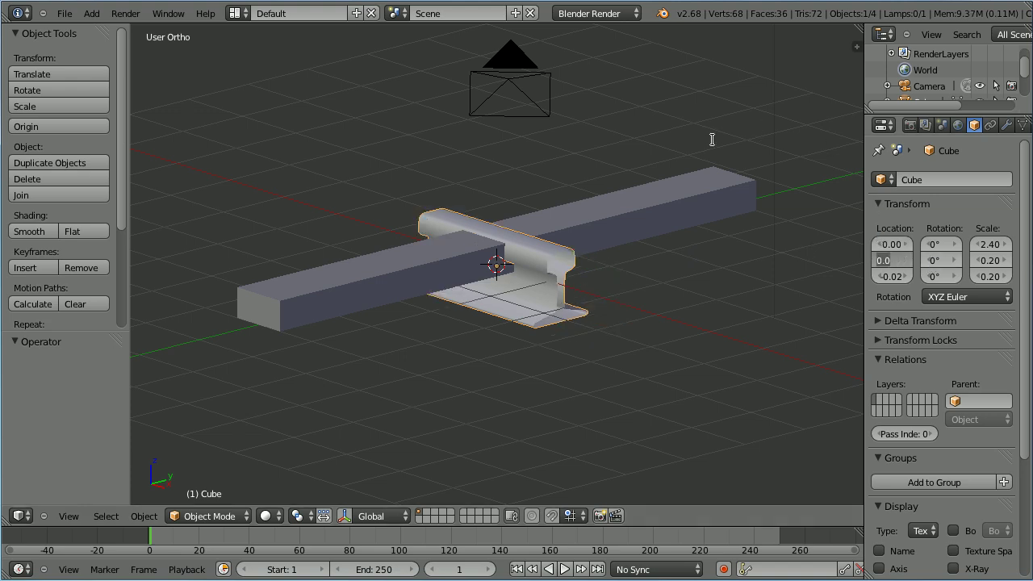
pyautogui.write('2.5')
pyautogui.press('Tab')
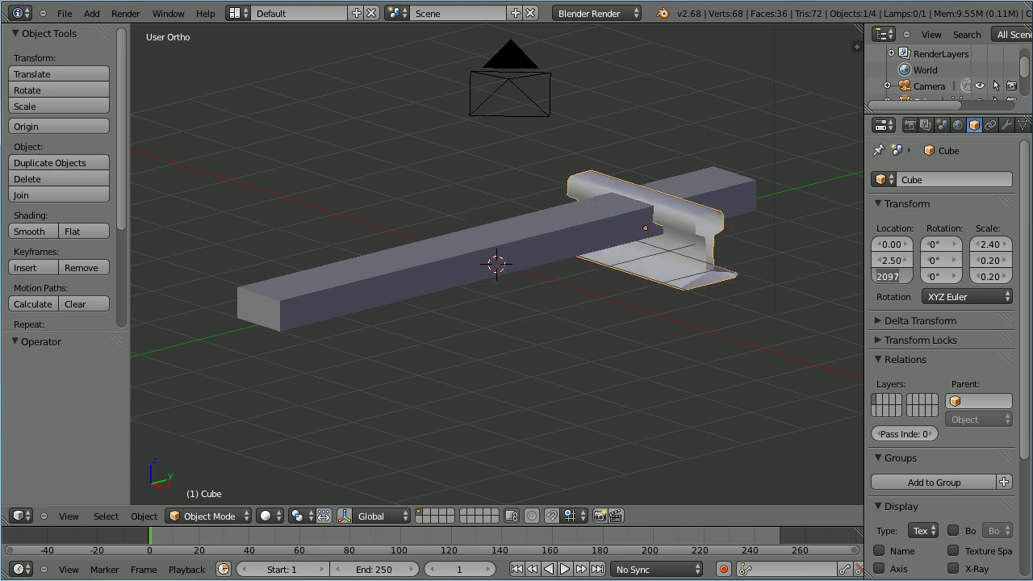
pyautogui.press('BackSpace')
pyautogui.write('.88')
pyautogui.press('Return')
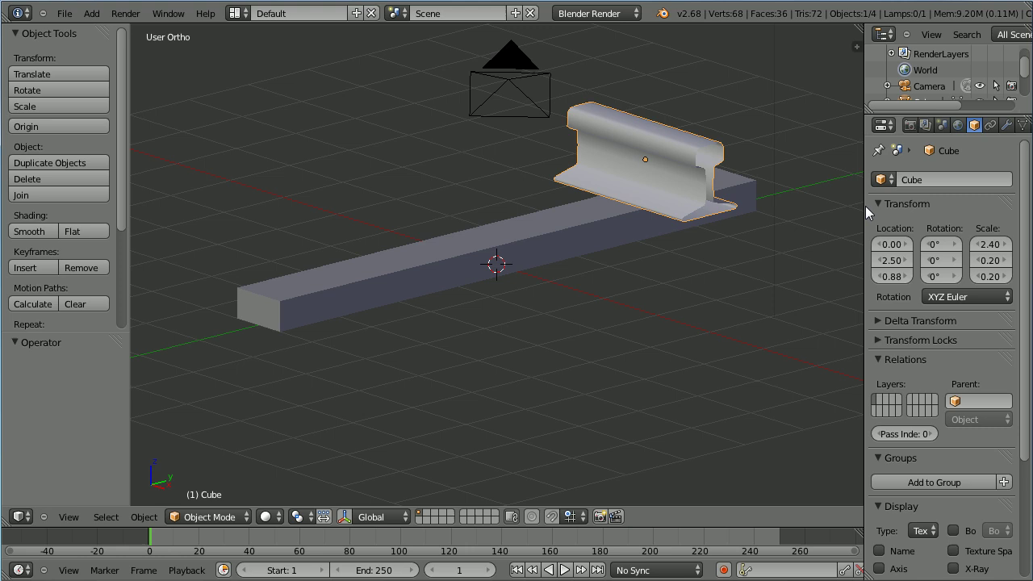
# Step: Widen the properties area and rename the rail's existing material to "rail"
pyautogui.moveTo(865, 212); pyautogui.dragTo(849, 214)
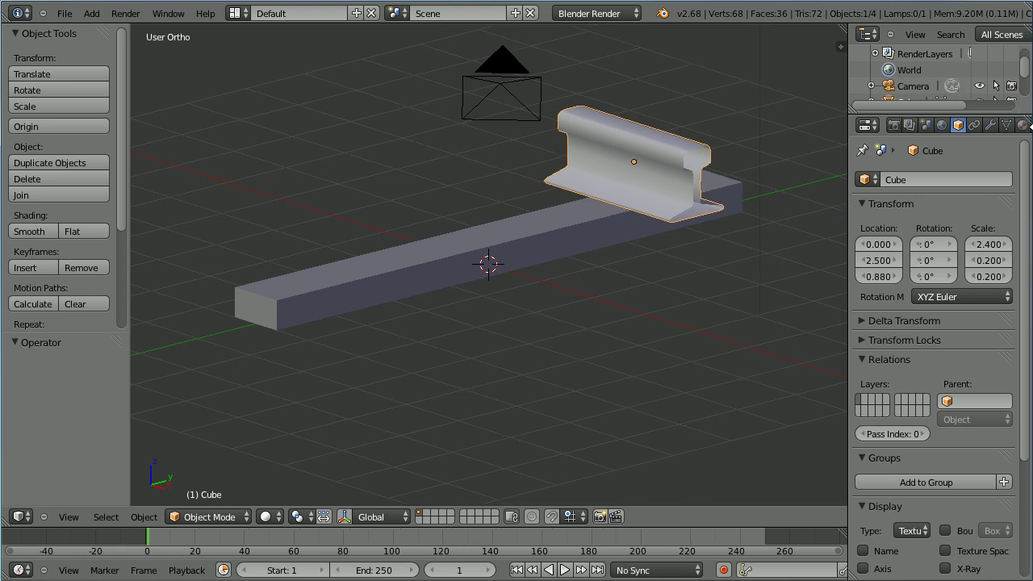
pyautogui.click(1023, 125)
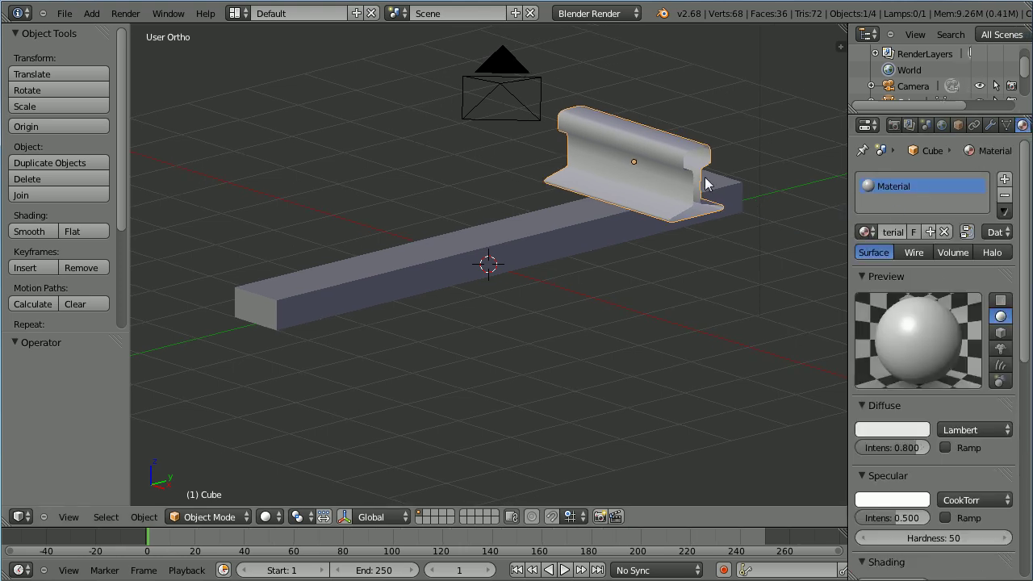
pyautogui.click(891, 233)
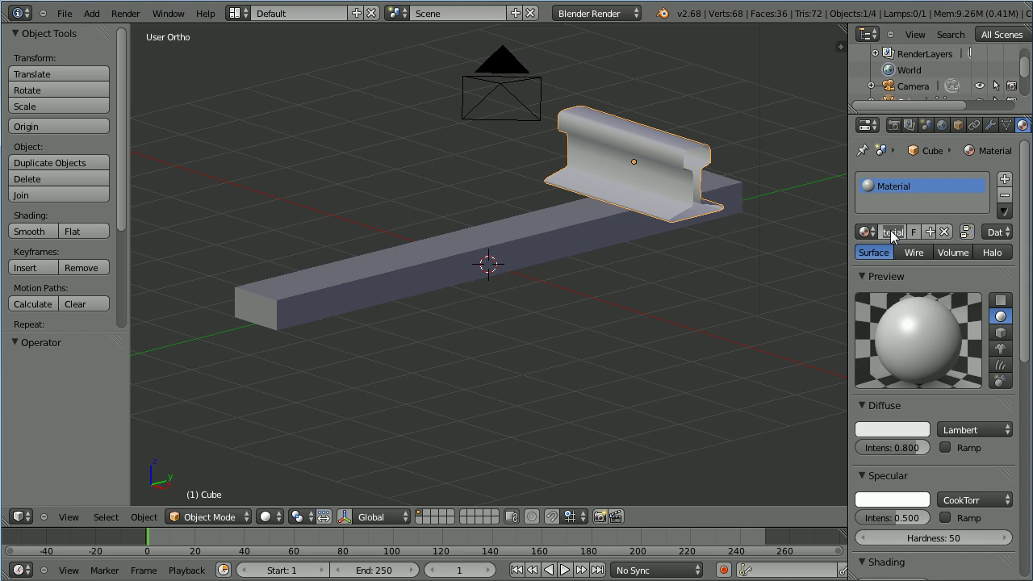
pyautogui.write('rail')
pyautogui.press('Return')
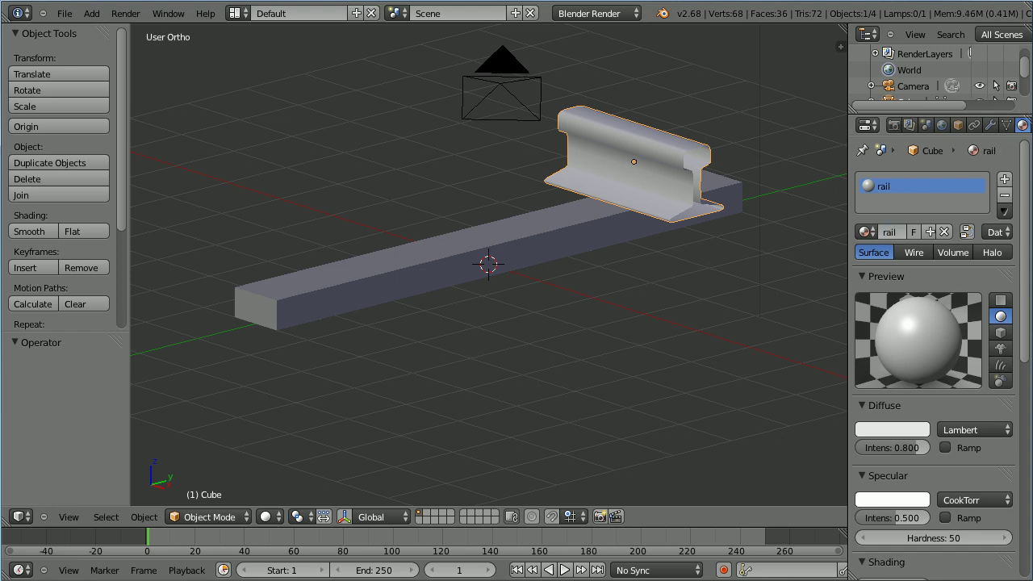
# Step: Give the sleeper a new material with a dark brown diffuse color
pyautogui.rightClick(617, 228)
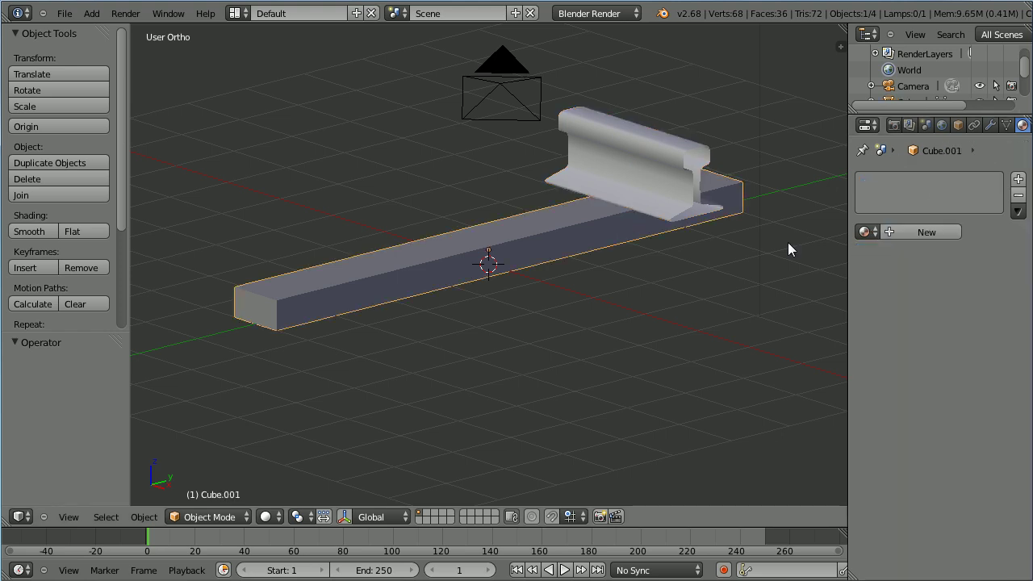
pyautogui.click(892, 233)
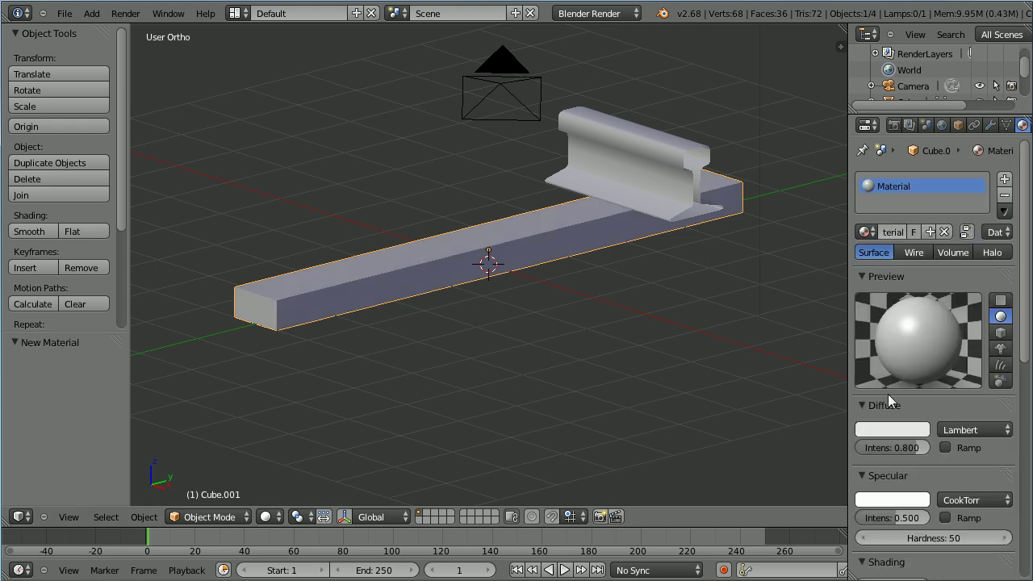
pyautogui.click(883, 428)
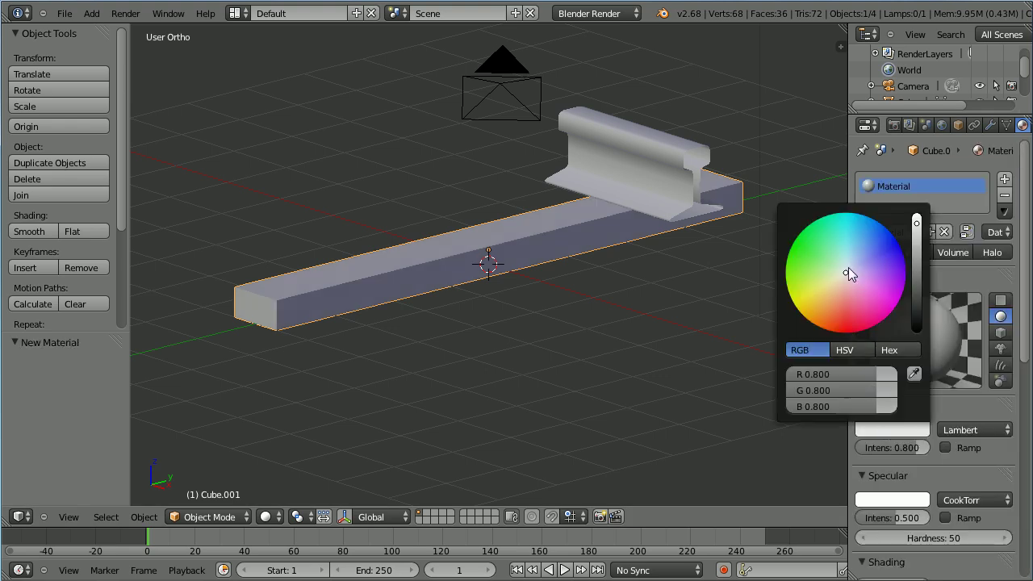
pyautogui.moveTo(848, 269); pyautogui.dragTo(823, 331)
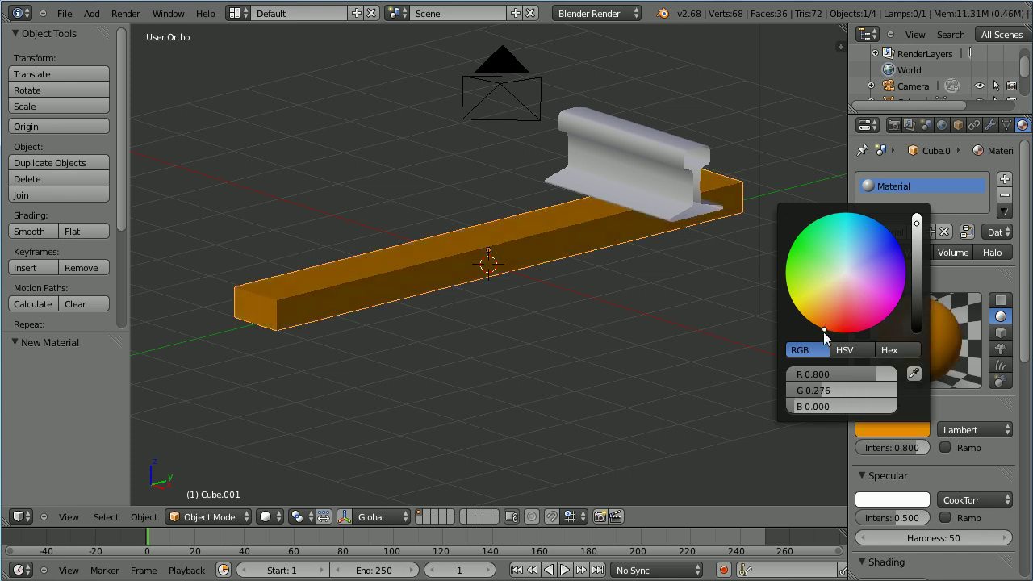
pyautogui.moveTo(918, 223); pyautogui.dragTo(919, 286)
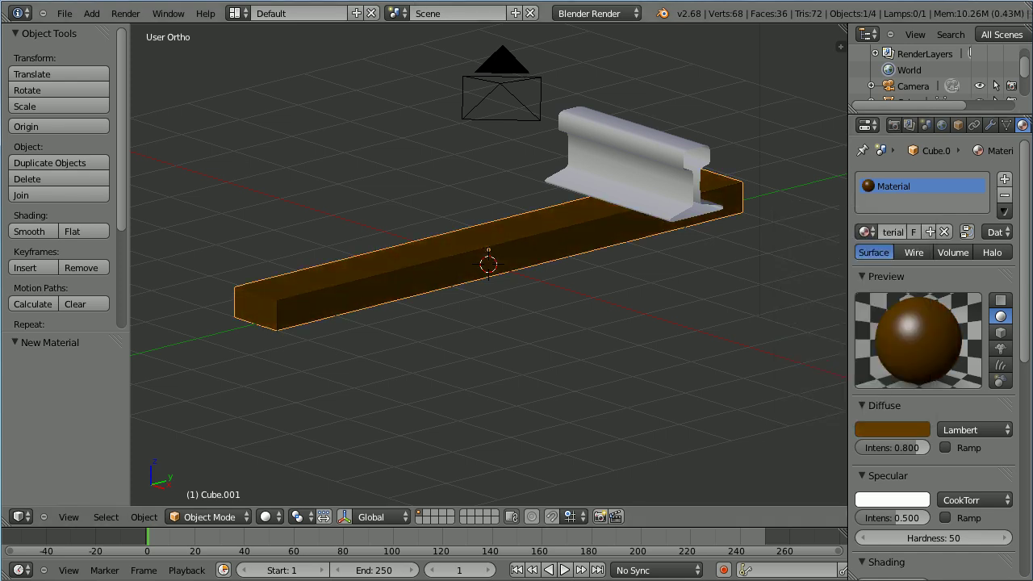
# Step: Duplicate the rail in place and set the copy's Y location to -2.5
pyautogui.rightClick(631, 166)
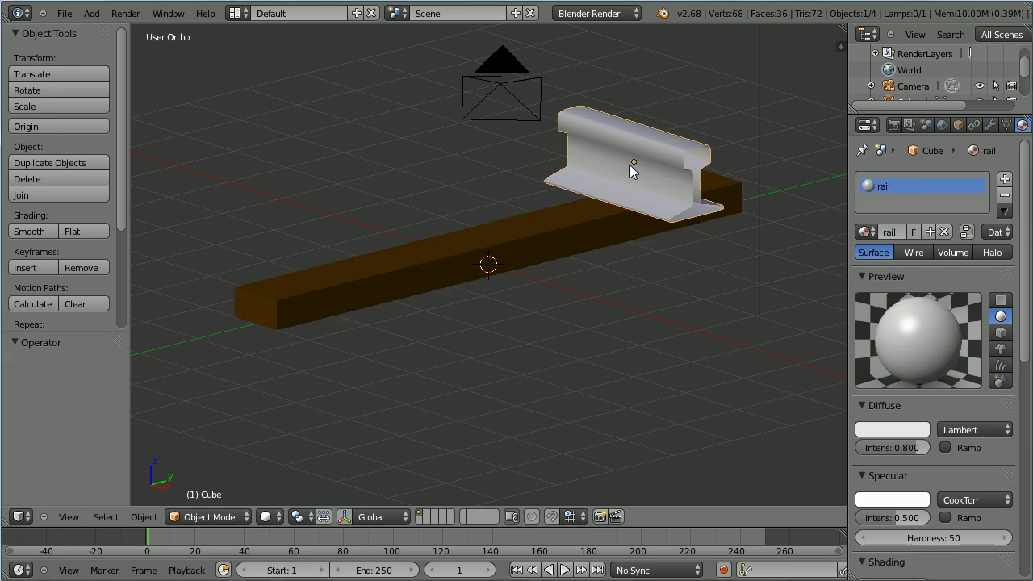
pyautogui.hotkey('shift', 'd')
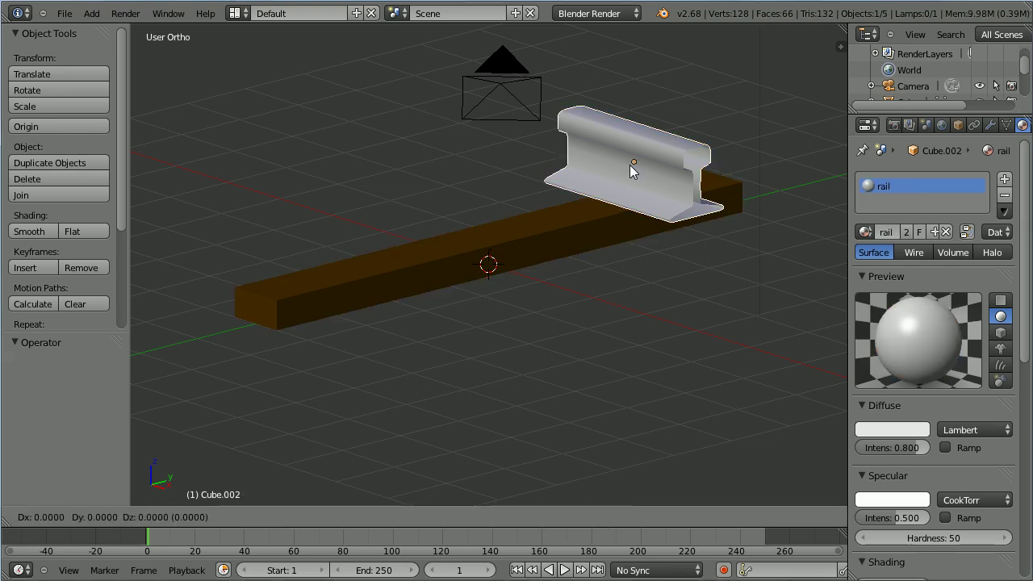
pyautogui.rightClick(629, 165)
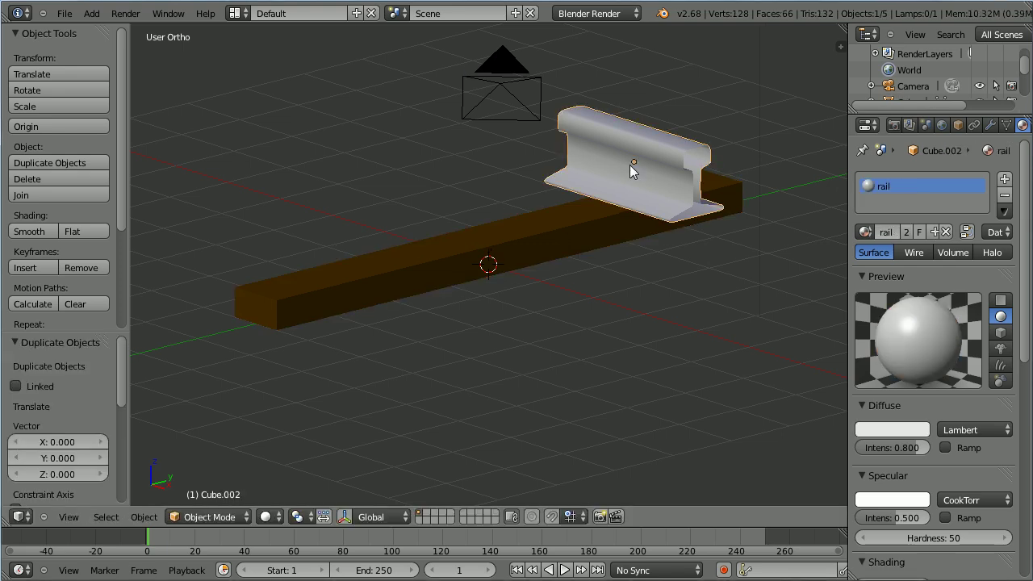
pyautogui.click(957, 125)
pyautogui.click(879, 260)
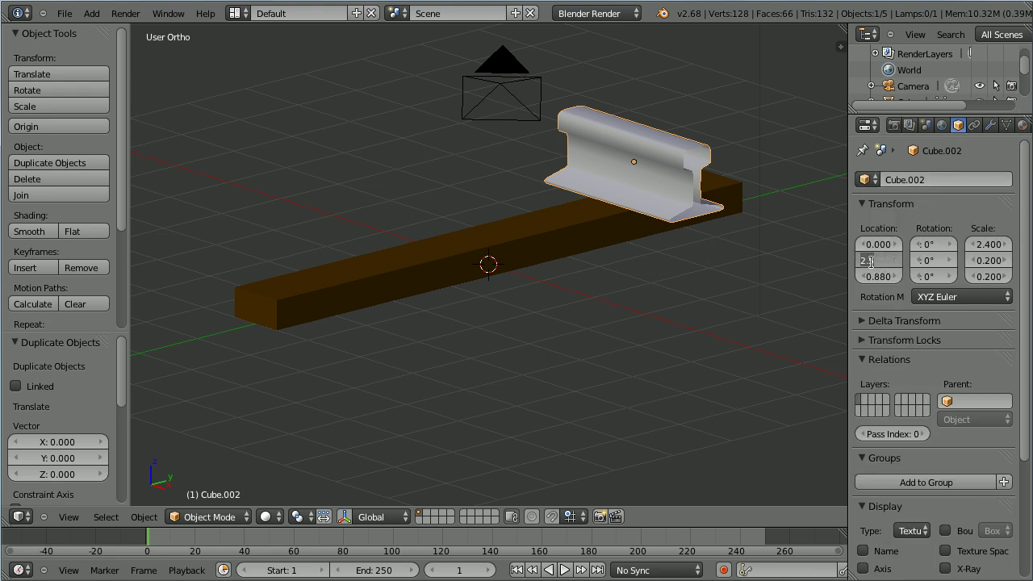
pyautogui.write('2.5')
pyautogui.write('-')
pyautogui.press('Return')
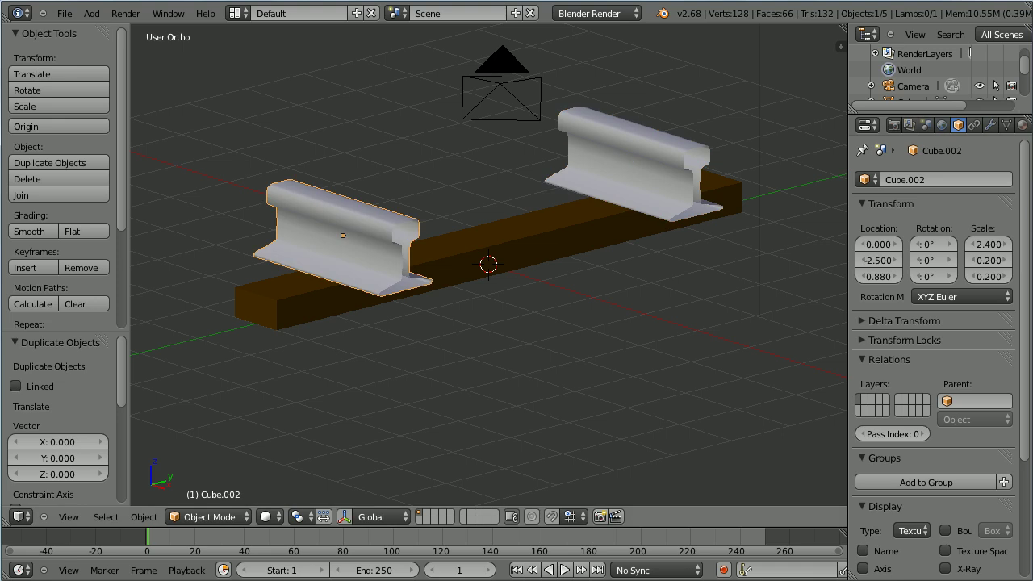
# Step: Join both rails with the sleeper, keeping the sleeper active, and rename the combined object "track"
pyautogui.keyDown('shift'); pyautogui.rightClick(637, 167); pyautogui.keyUp('shift')
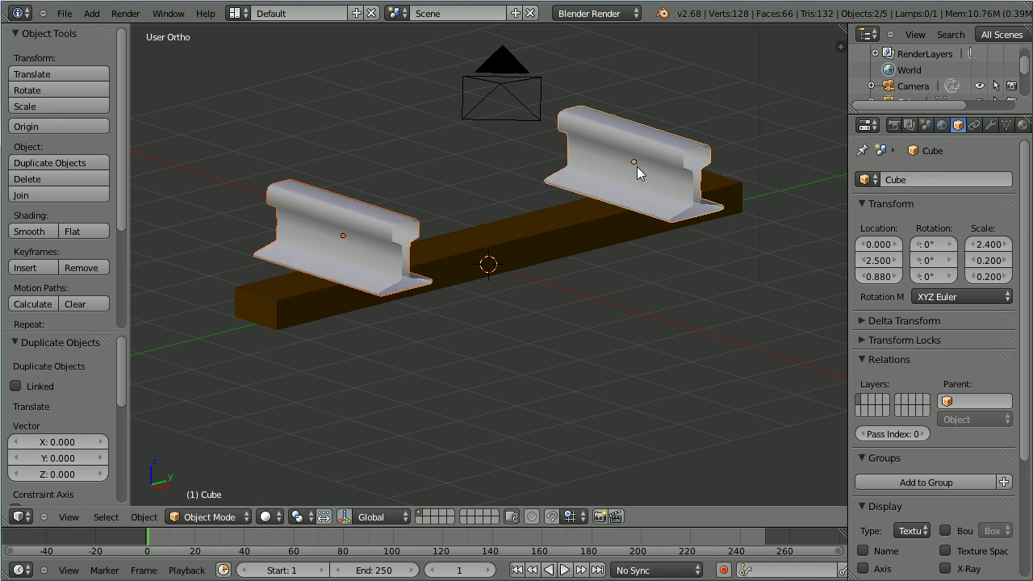
pyautogui.keyDown('shift'); pyautogui.rightClick(565, 239); pyautogui.keyUp('shift')
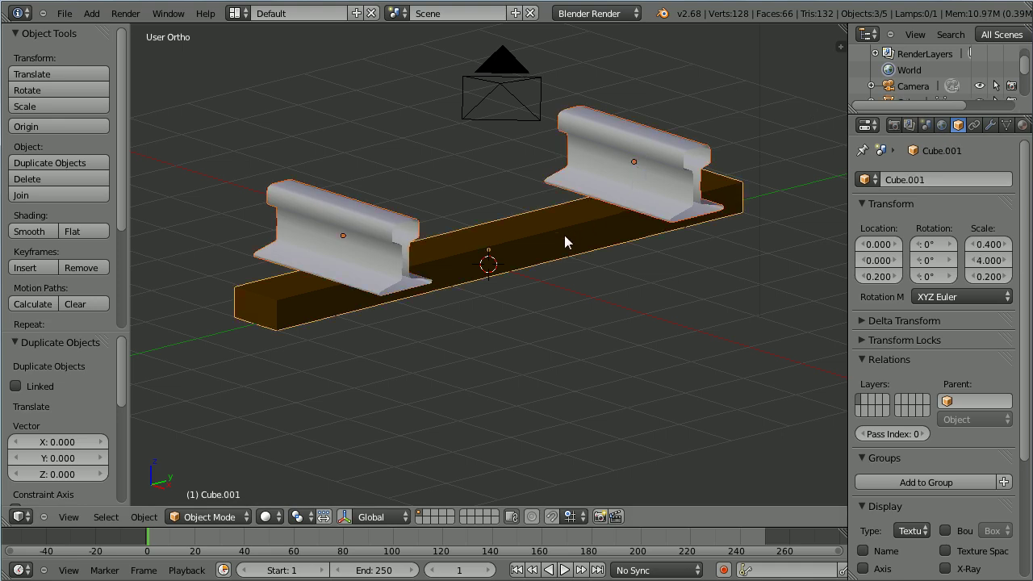
pyautogui.click(84, 195)
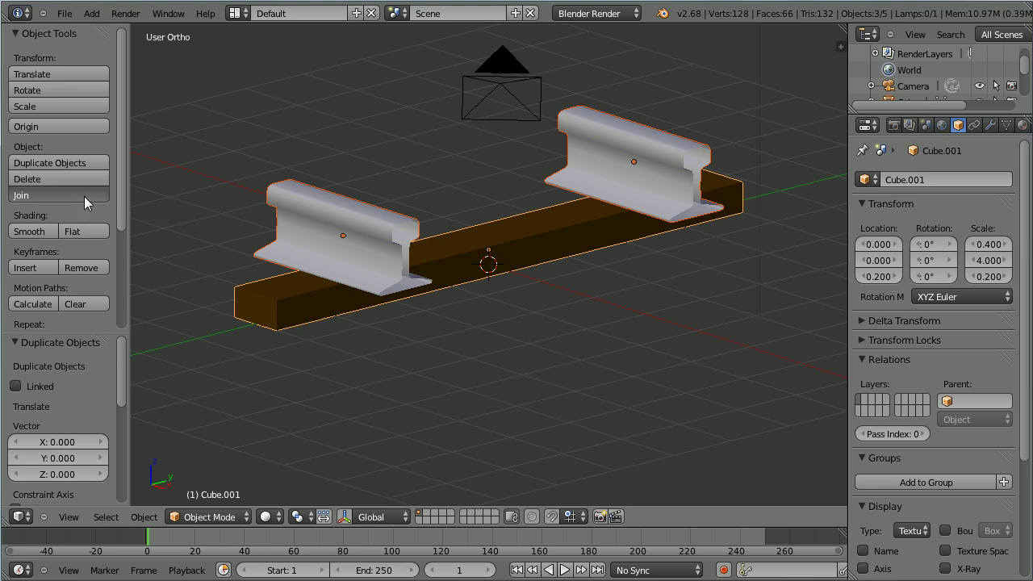
pyautogui.click(914, 183)
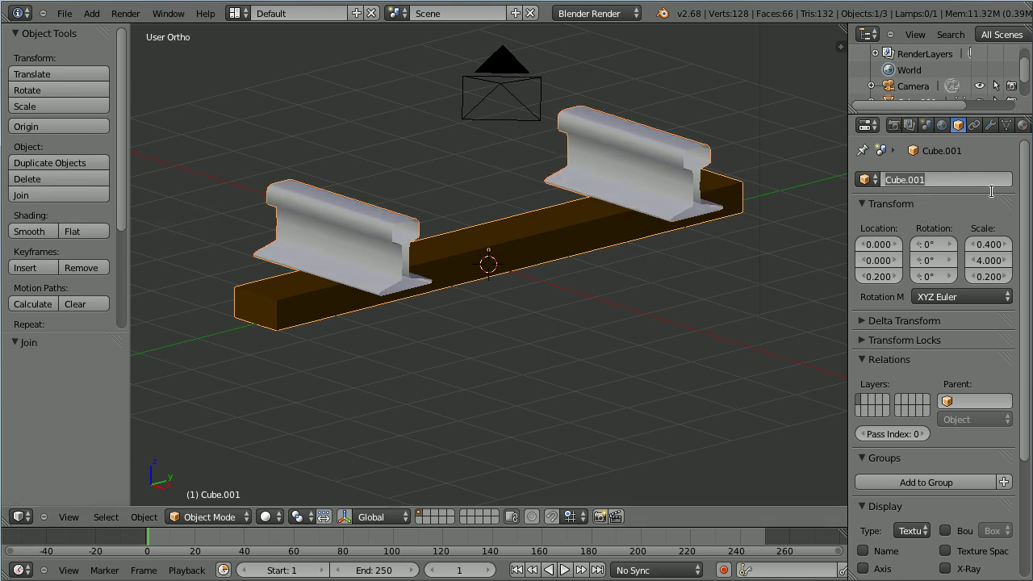
pyautogui.write('track')
pyautogui.press('Return')
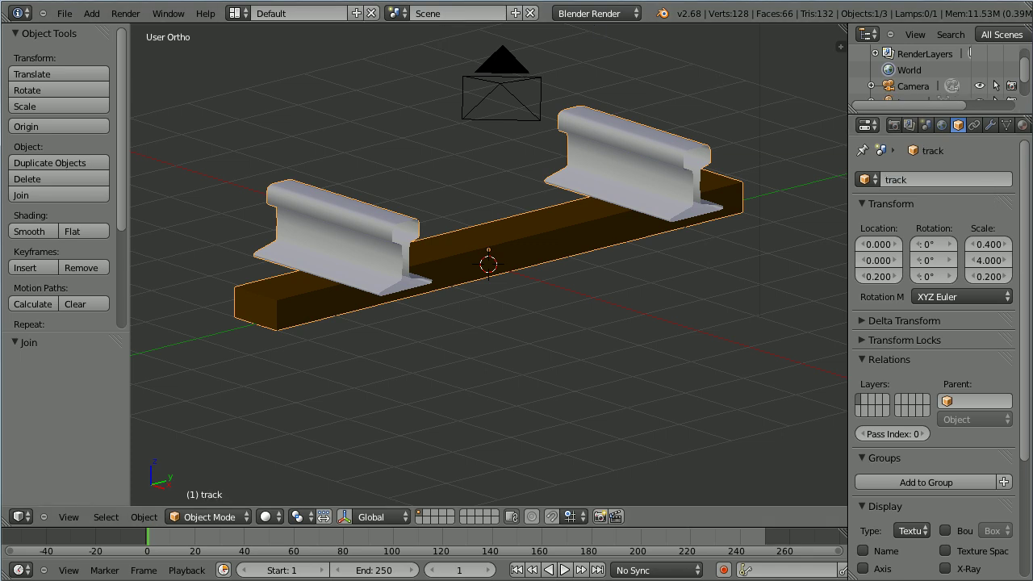
# Step: Switch to the top view and turn off the display of background images
pyautogui.click(68, 516)
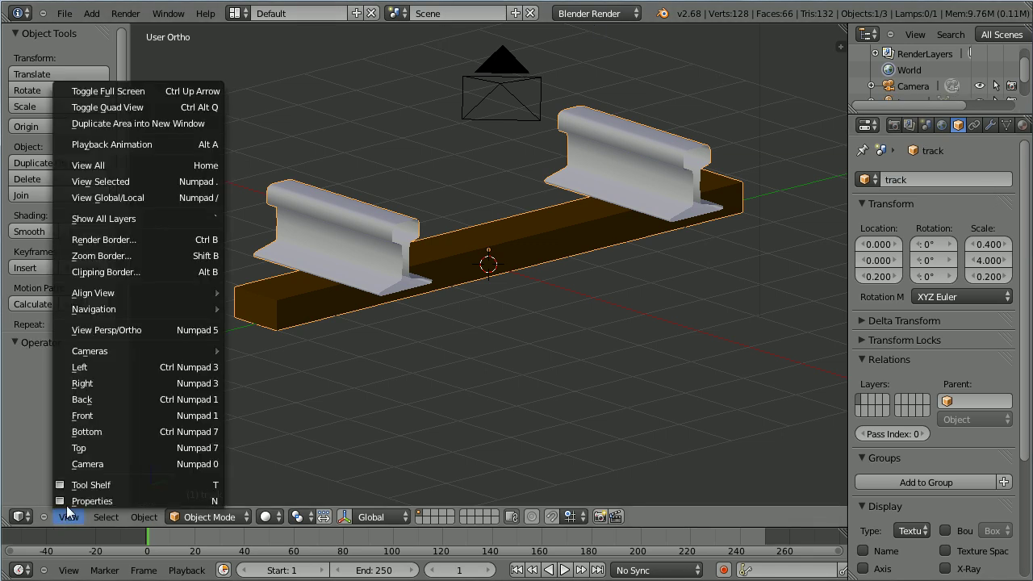
pyautogui.click(143, 449)
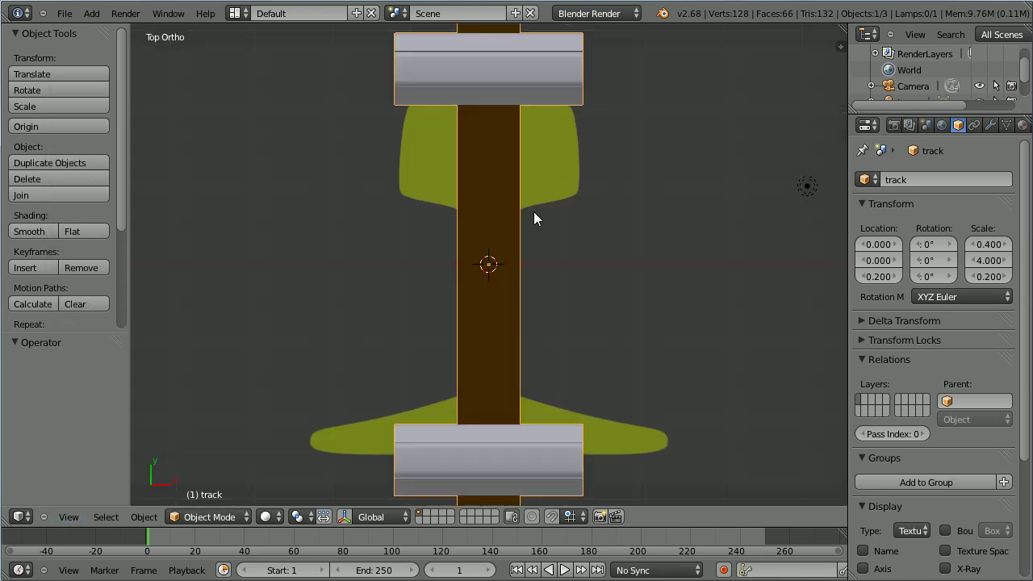
pyautogui.click(839, 48)
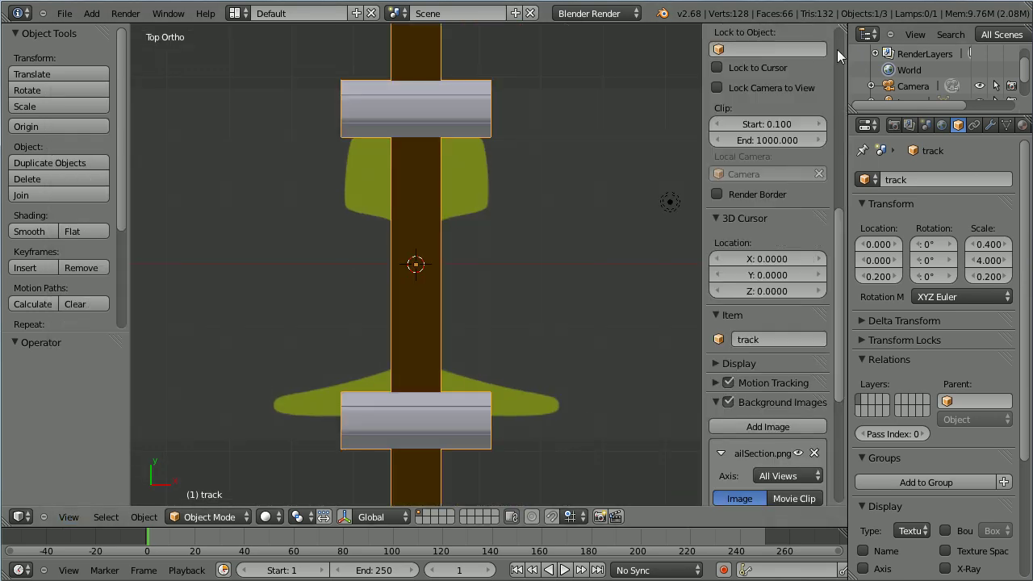
pyautogui.click(728, 405)
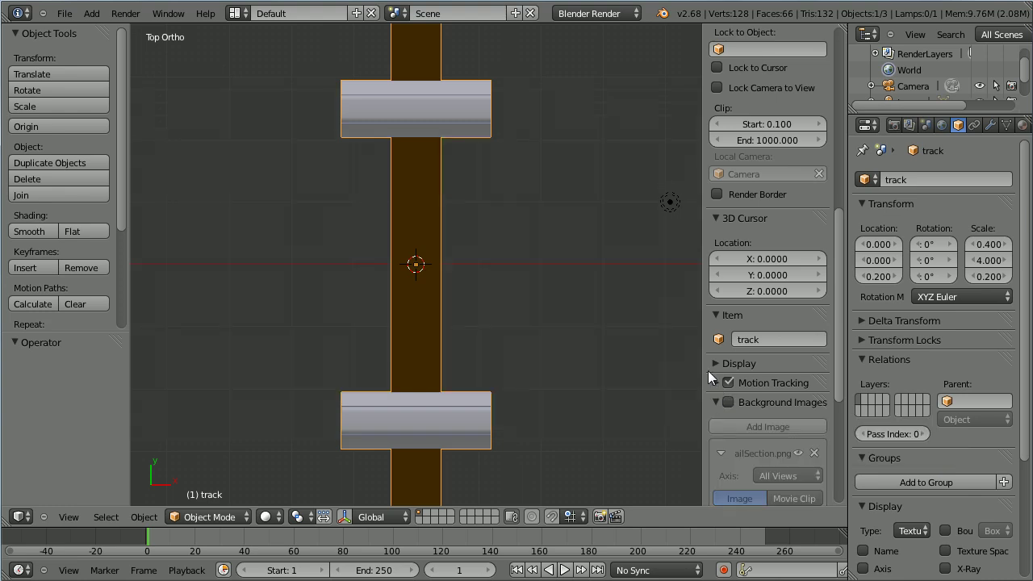
pyautogui.press('n')
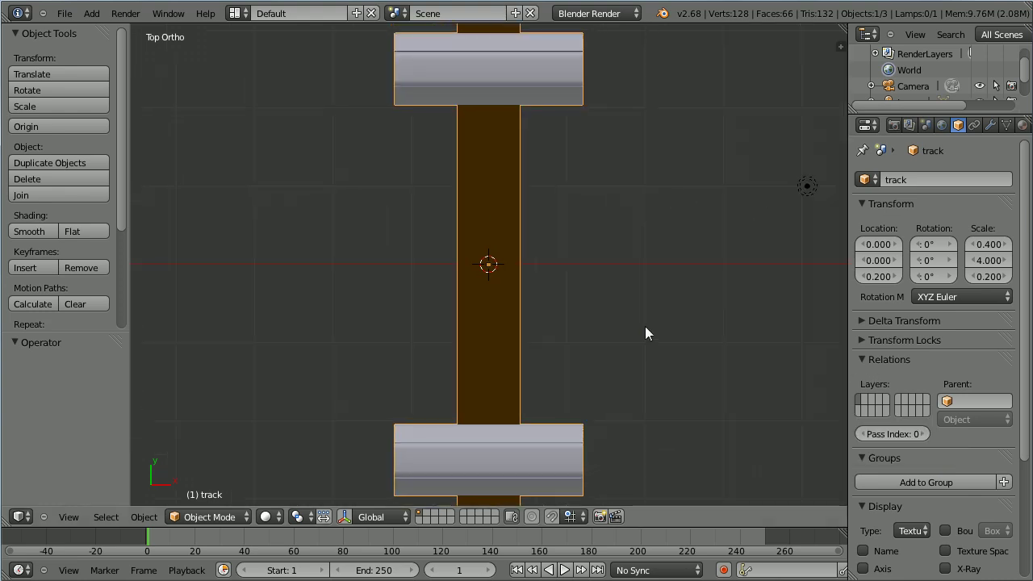
# Step: Scale the track segment uniformly by 0.5
pyautogui.write('s0')
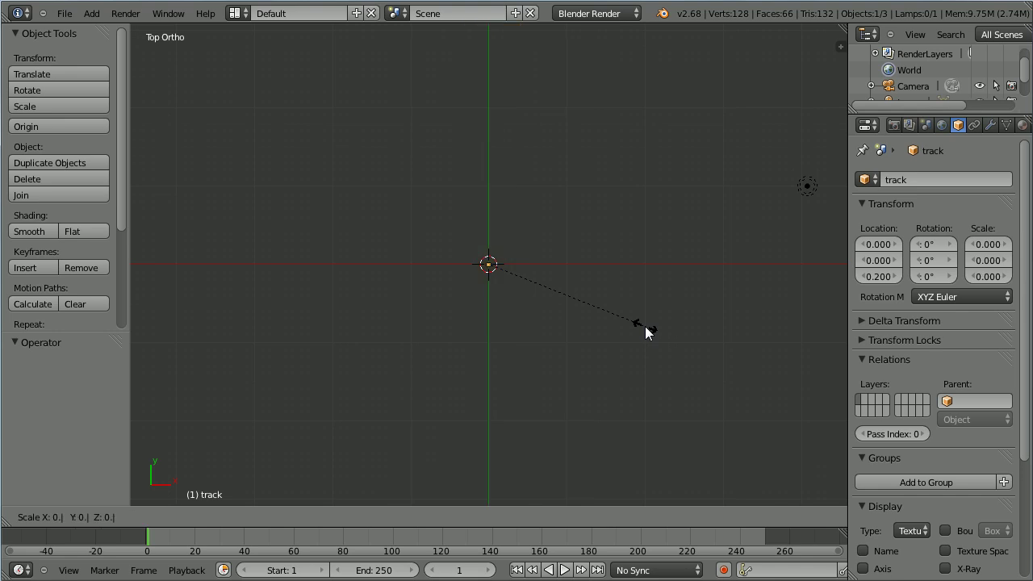
pyautogui.write('.5')
pyautogui.press('Return')
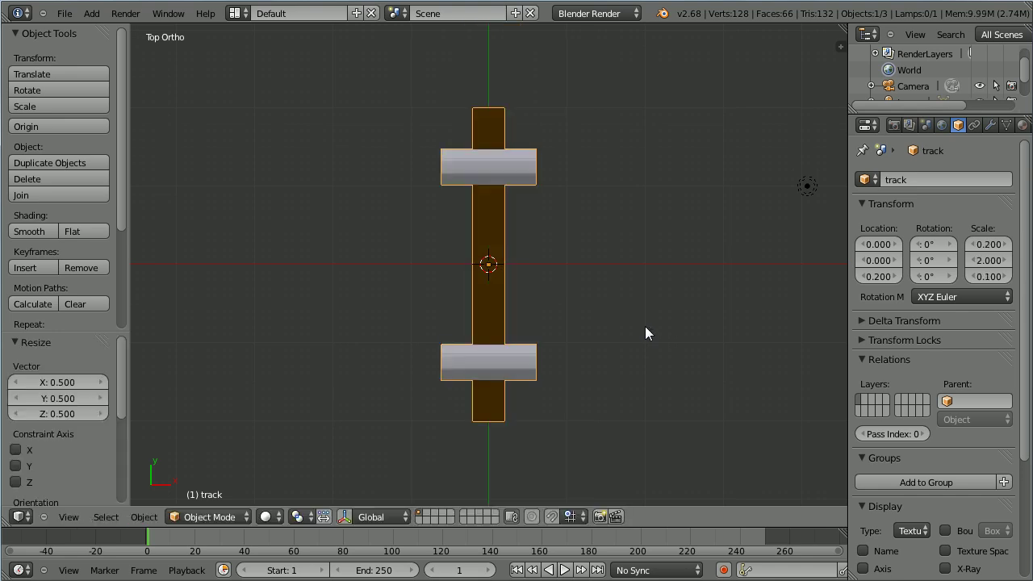
# Step: Add a Bezier circle at the origin and scale it uniformly by 32
pyautogui.click(87, 14)
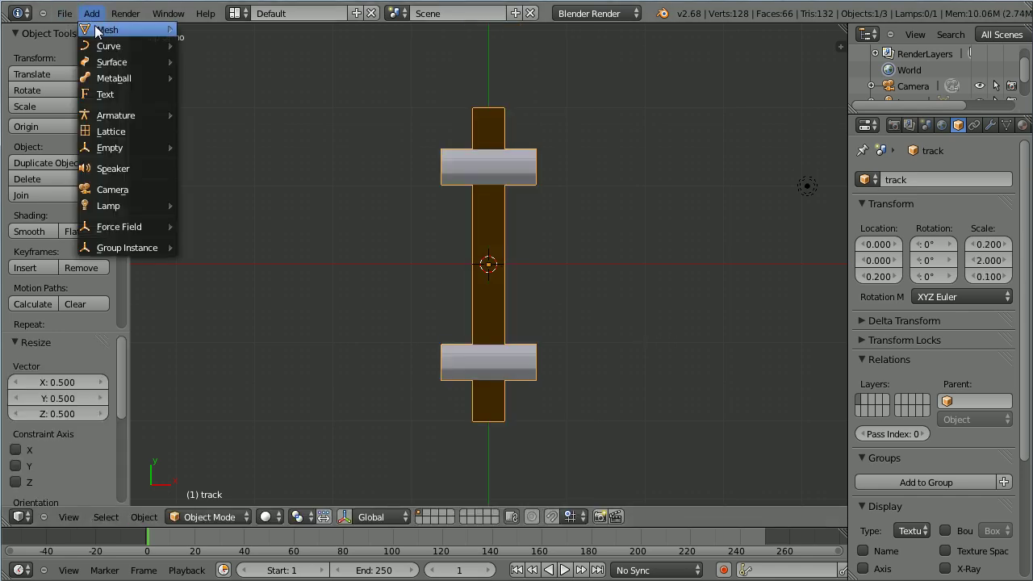
pyautogui.moveTo(105, 46)
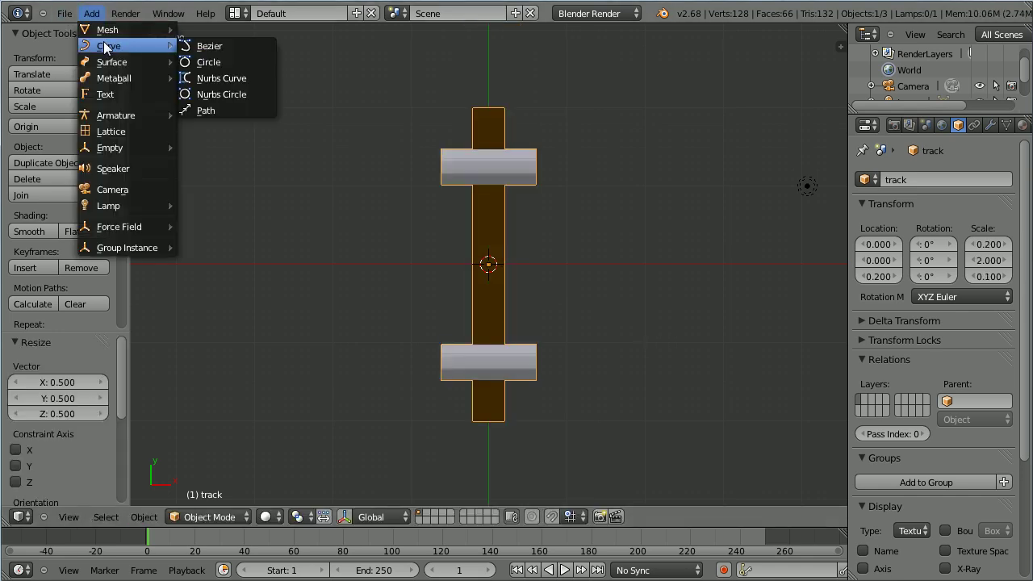
pyautogui.click(250, 61)
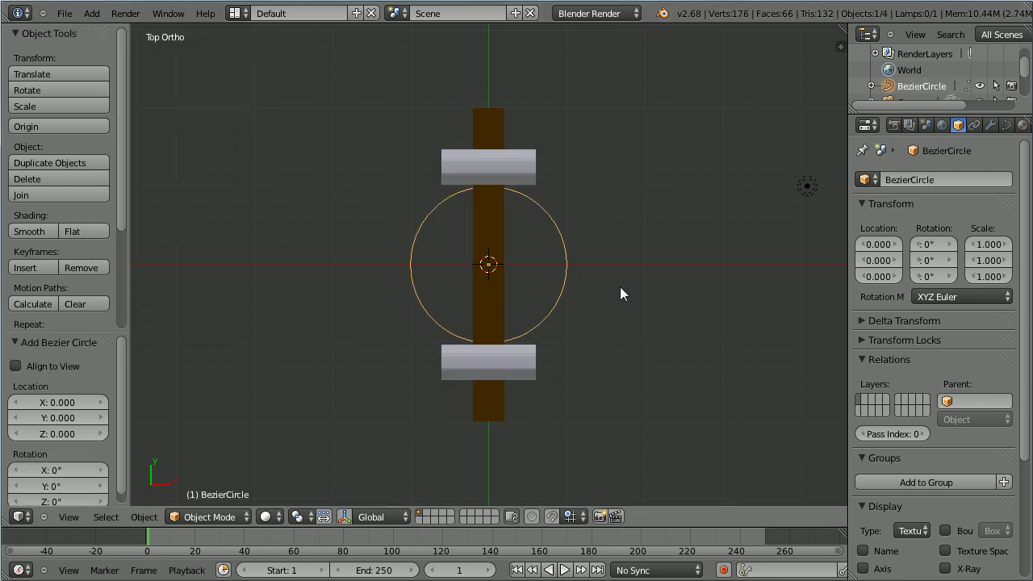
pyautogui.write('s32')
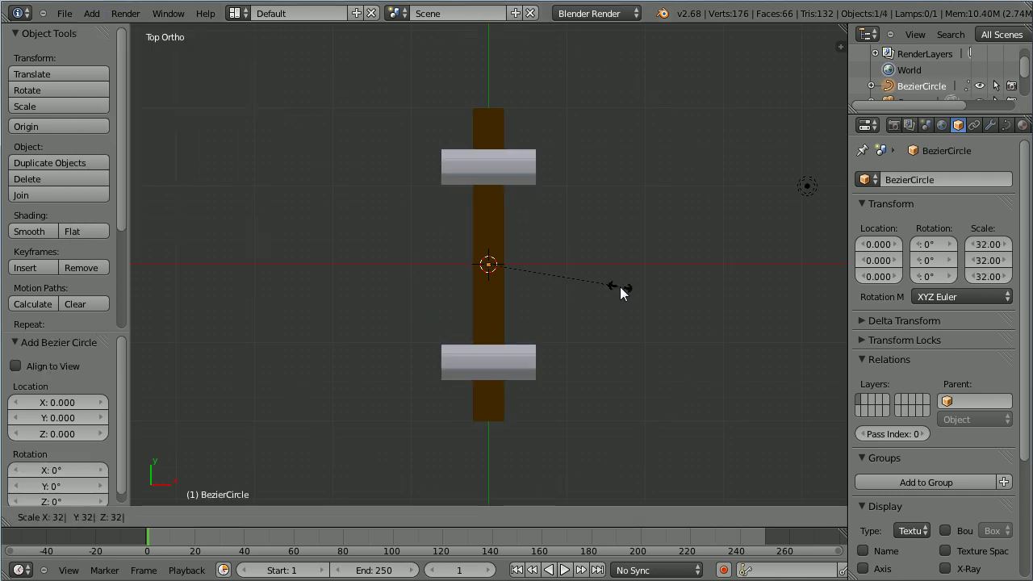
pyautogui.press('Return')
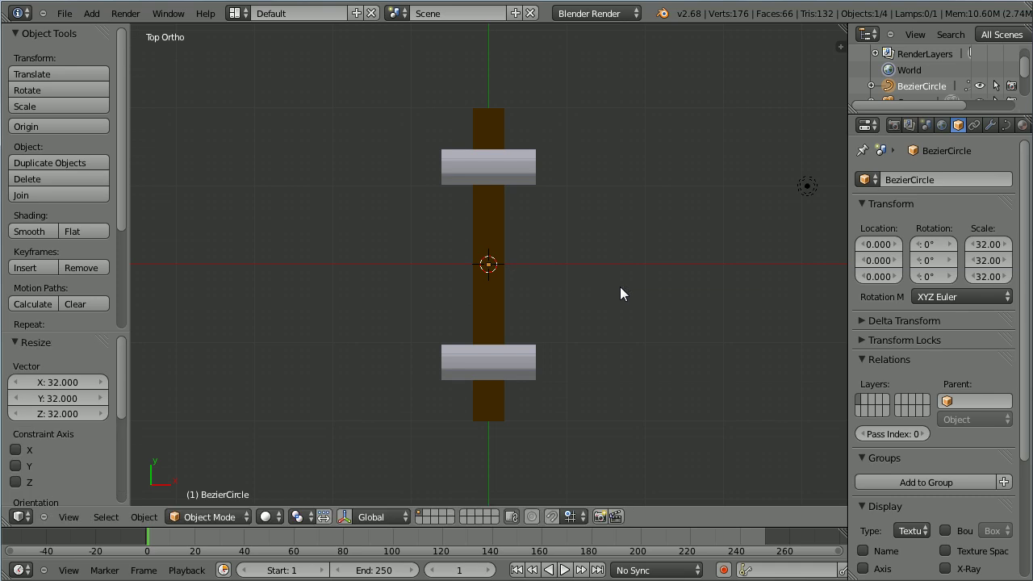
pyautogui.scroll(-8, 620, 286)
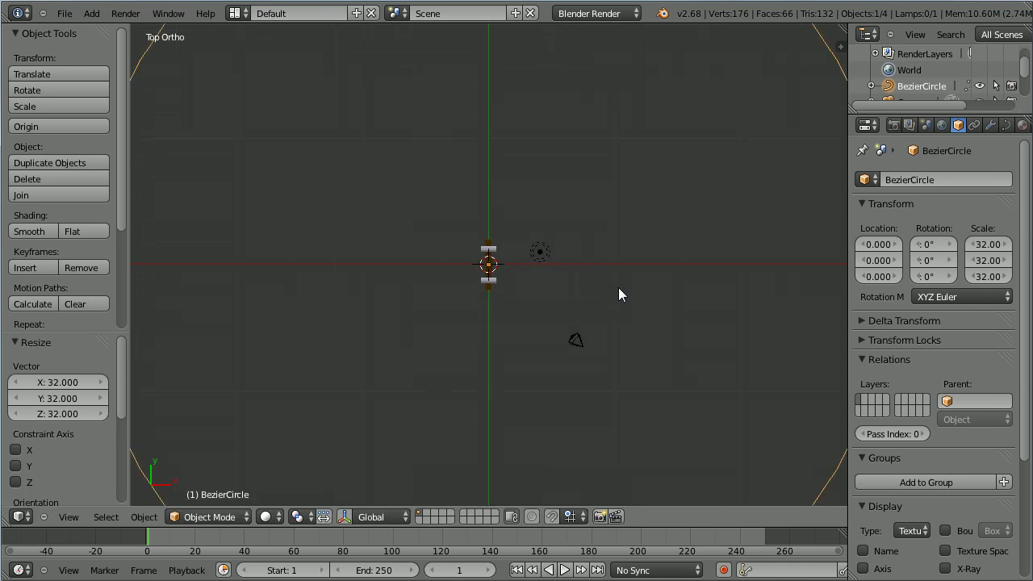
pyautogui.scroll(-3, 618, 287)
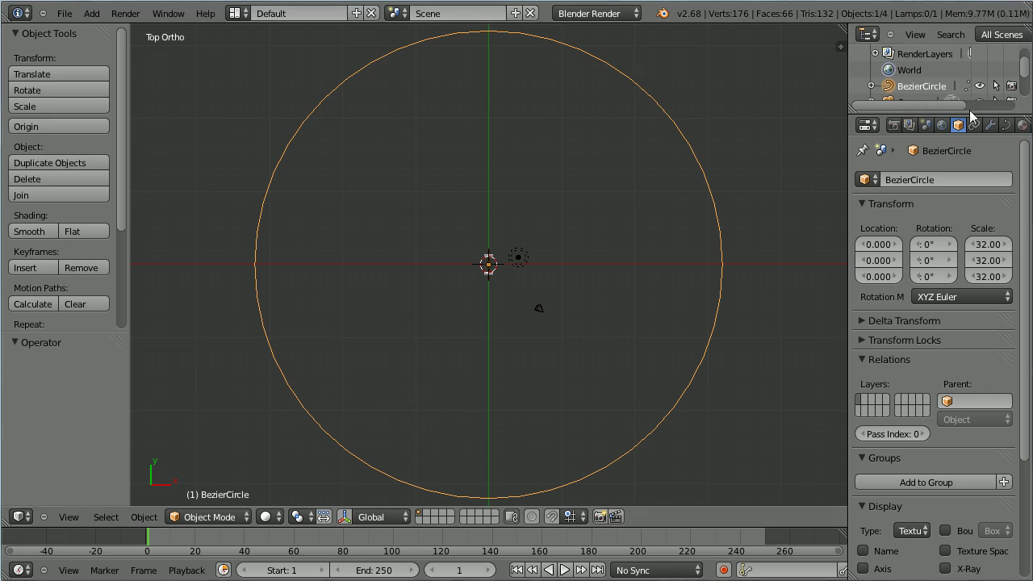
# Step: Set the Bezier circle's preview resolution to 36
pyautogui.click(1006, 126)
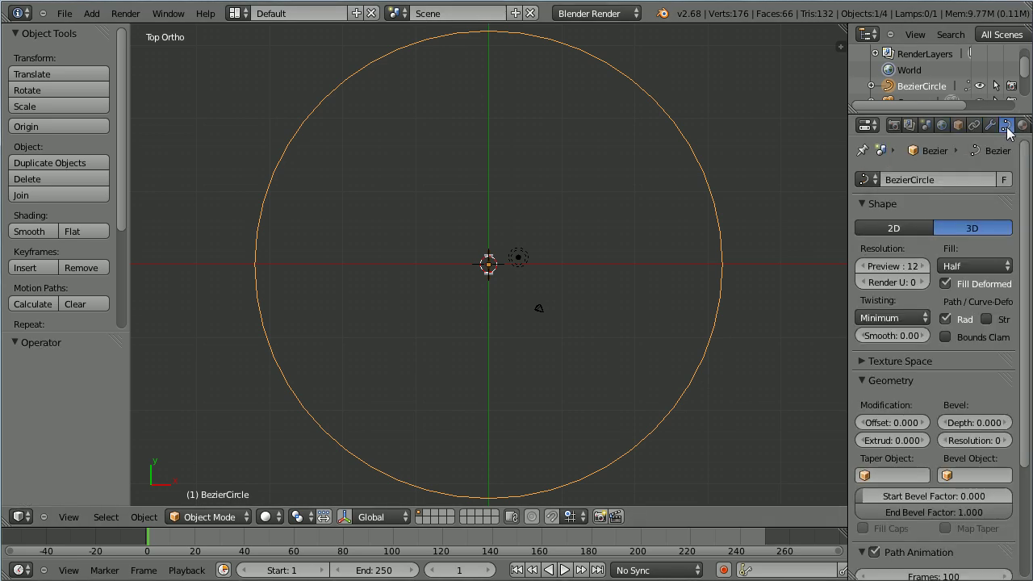
pyautogui.click(905, 272)
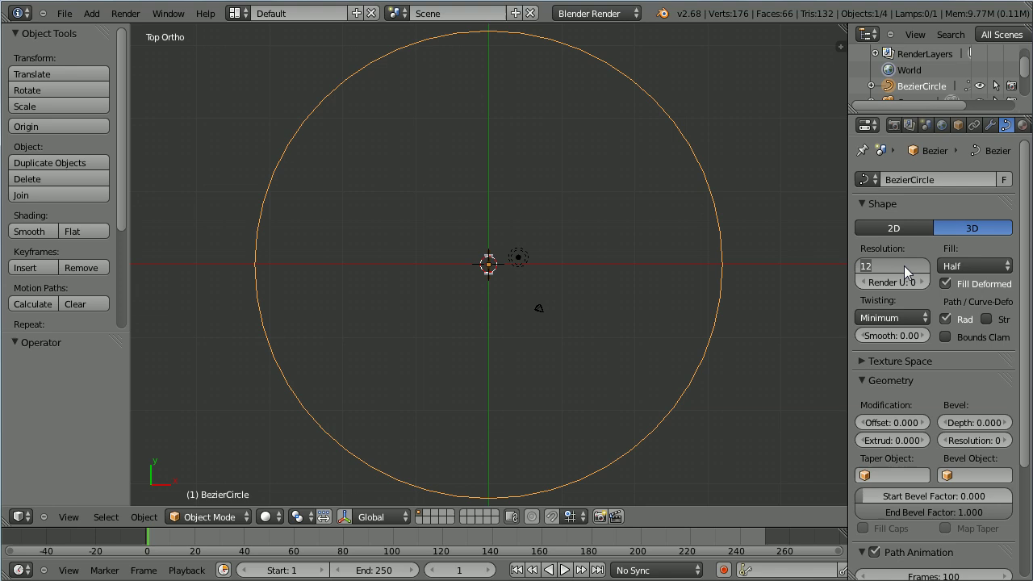
pyautogui.write('36')
pyautogui.press('Return')
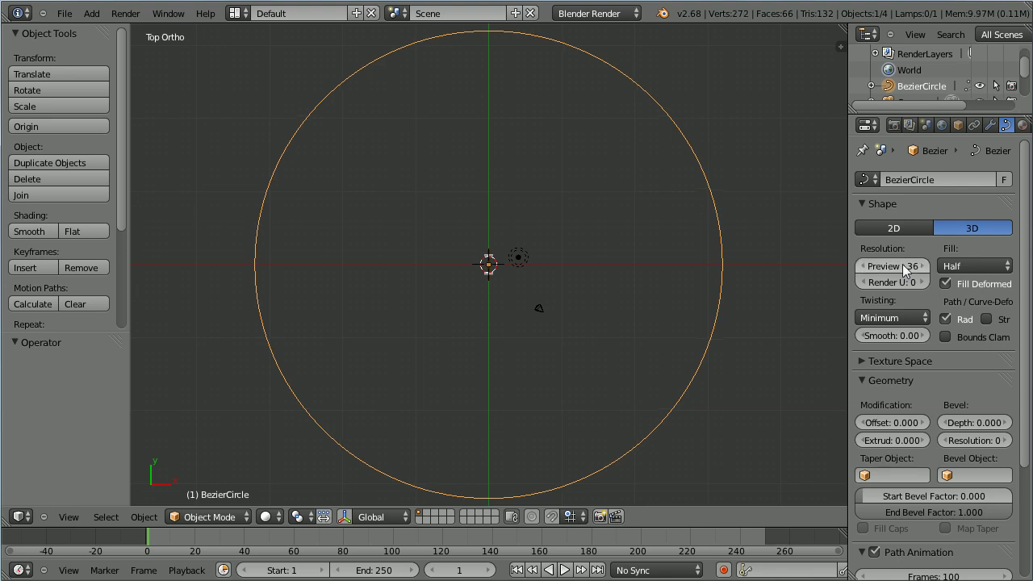
# Step: Add an Array modifier to the track segment
pyautogui.rightClick(491, 276)
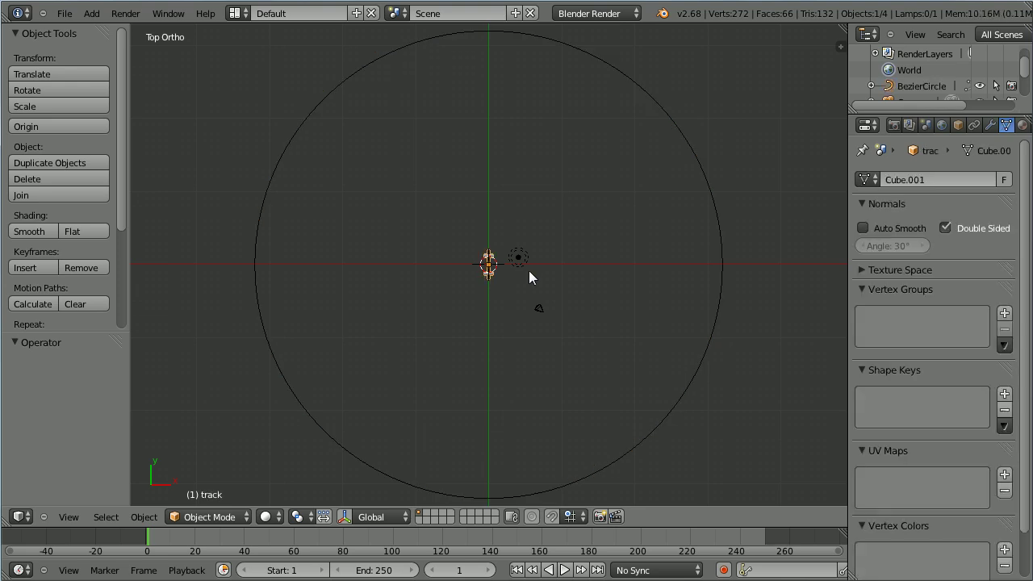
pyautogui.click(989, 125)
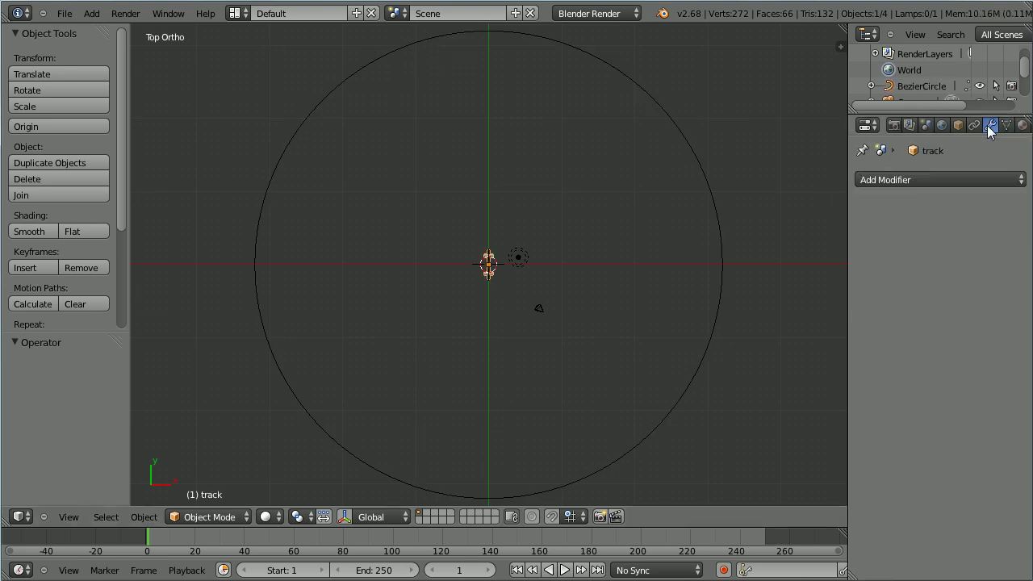
pyautogui.click(943, 180)
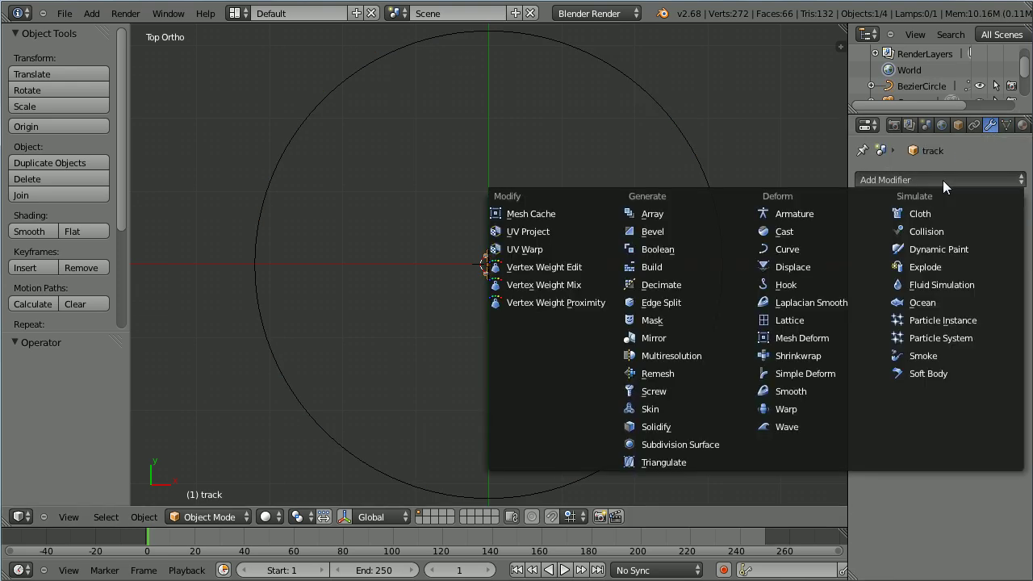
pyautogui.click(677, 214)
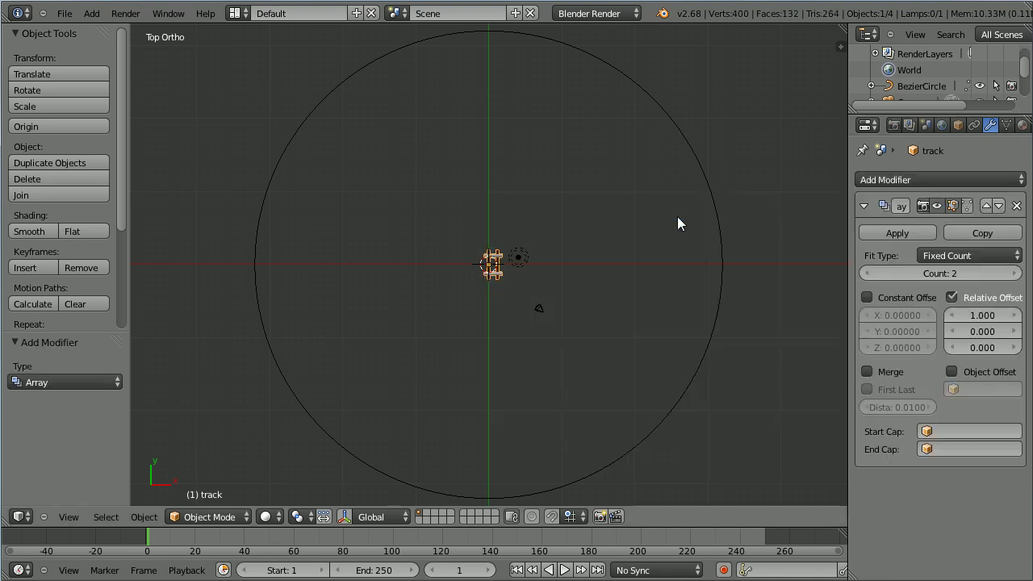
# Step: Add a Curve modifier to the track and set BezierCircle as its deforming object
pyautogui.click(925, 181)
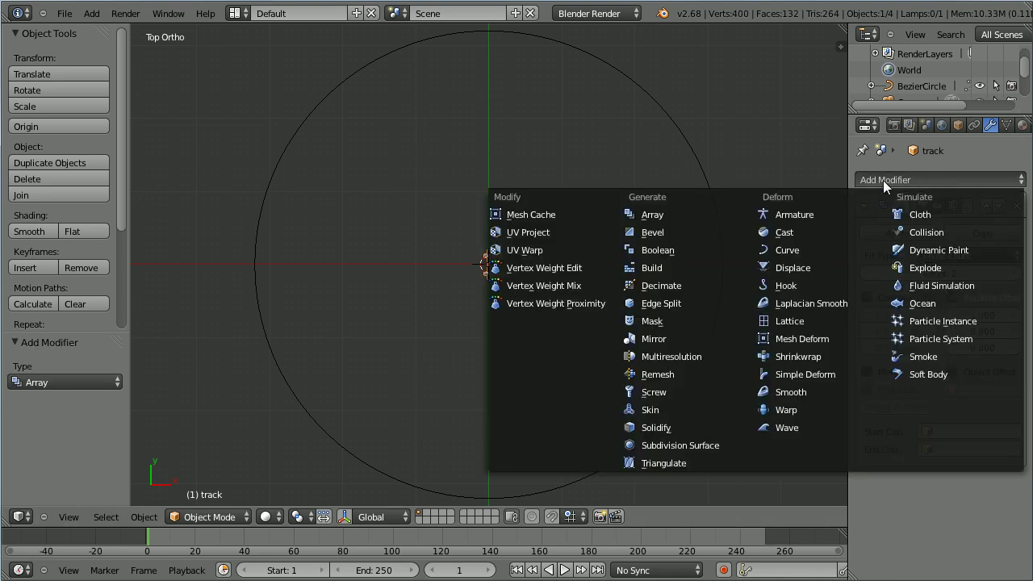
pyautogui.click(823, 249)
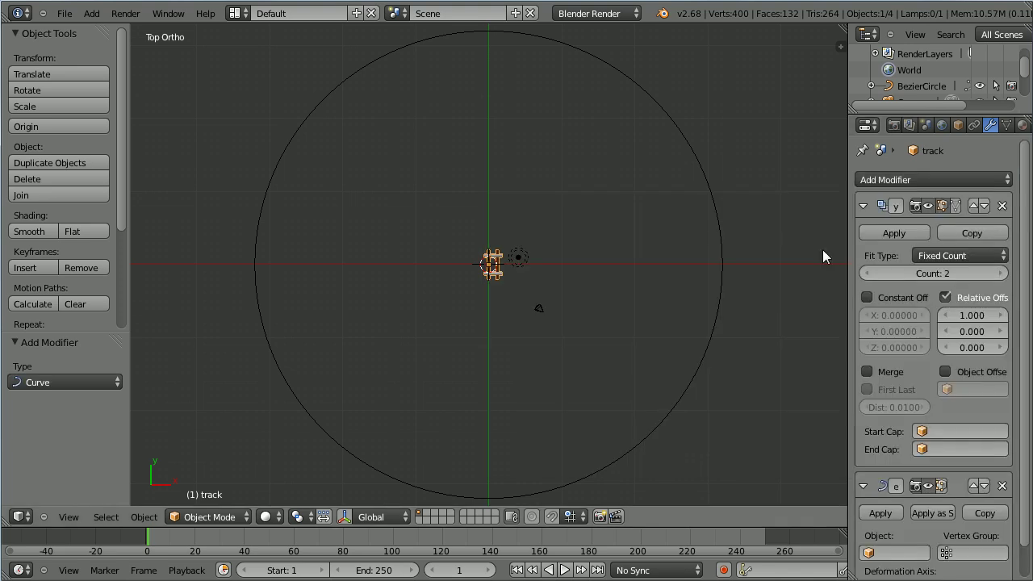
pyautogui.click(890, 558)
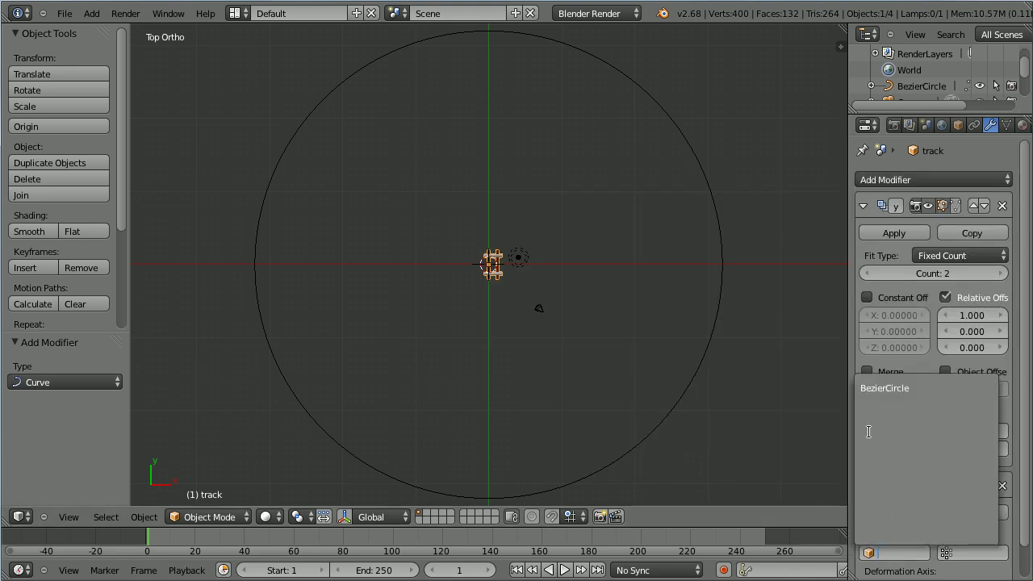
pyautogui.click(947, 388)
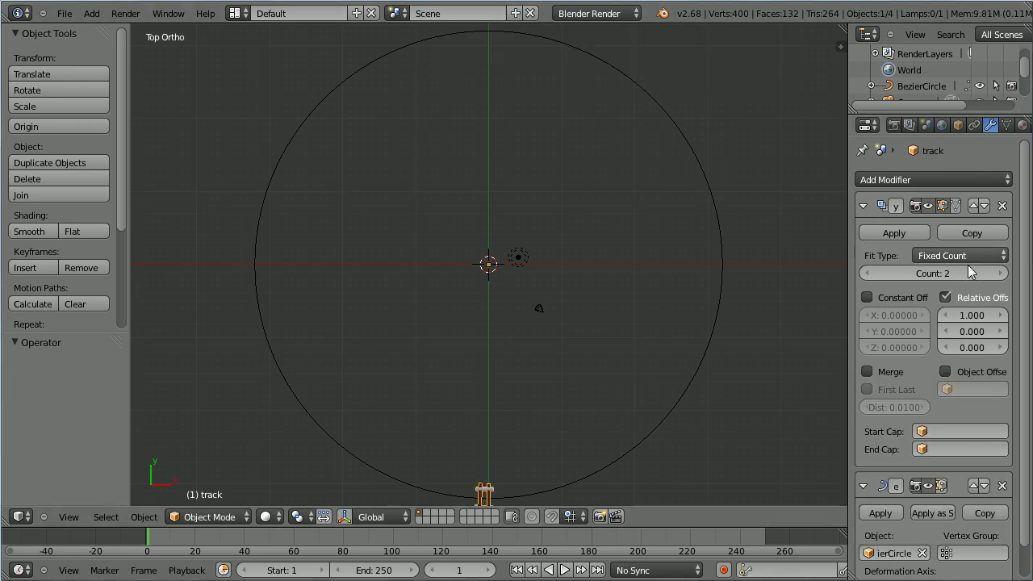
# Step: Set the track's Array count to 160 and raise it one at a time to 167 to fill the circle
pyautogui.click(945, 275)
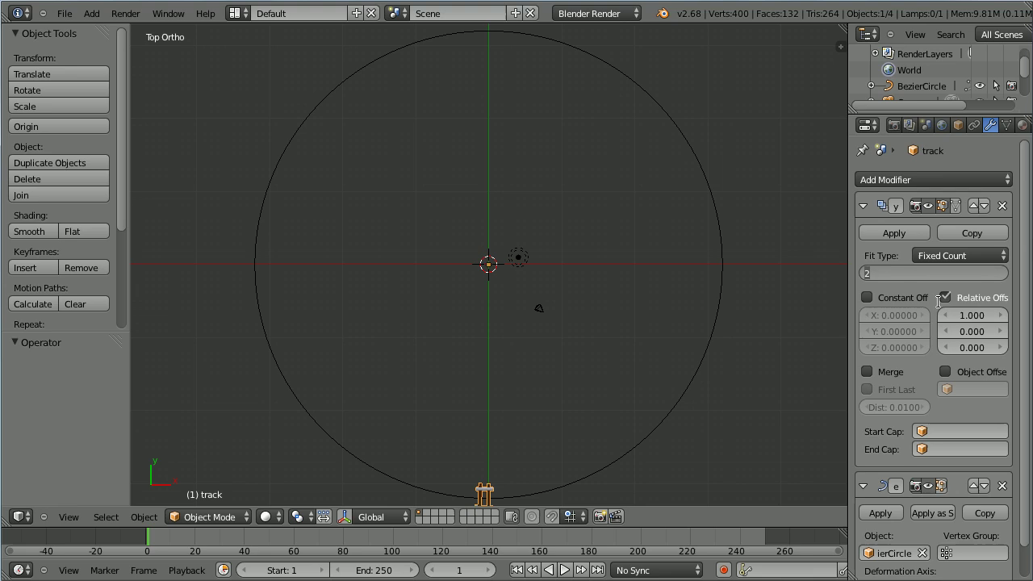
pyautogui.write('160')
pyautogui.press('Return')
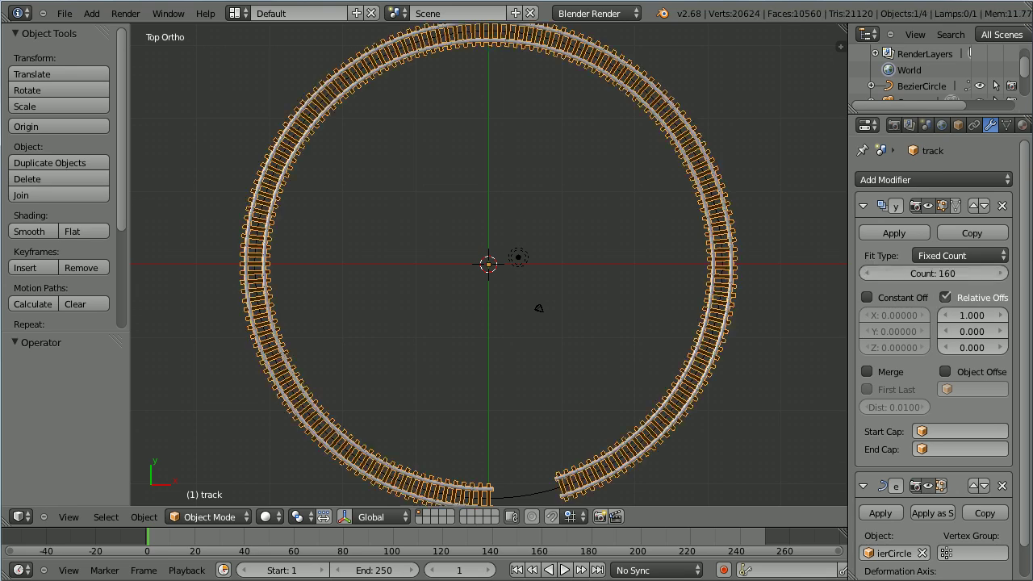
pyautogui.click(1001, 275)
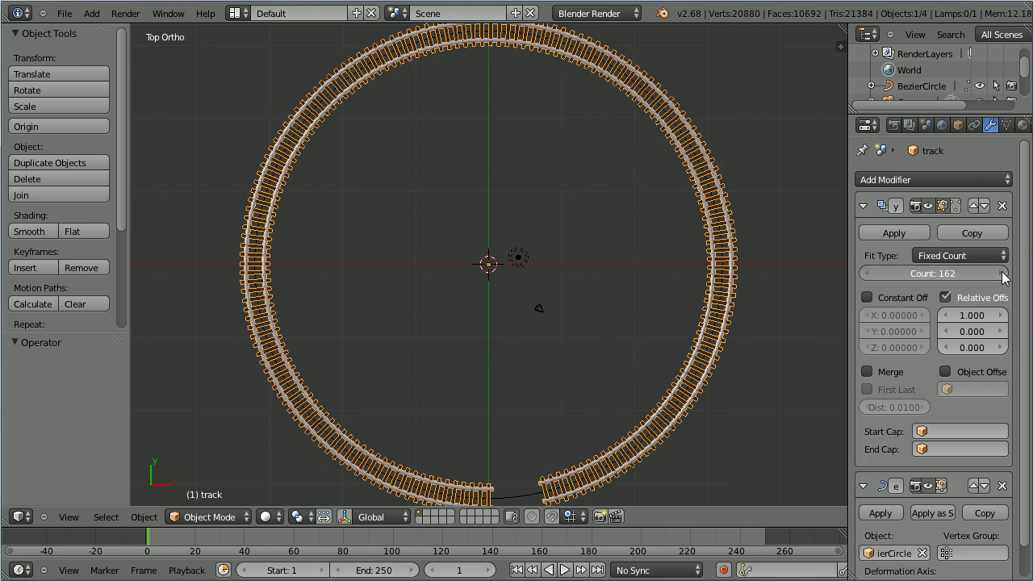
pyautogui.click(1004, 274)
pyautogui.click(1004, 274)
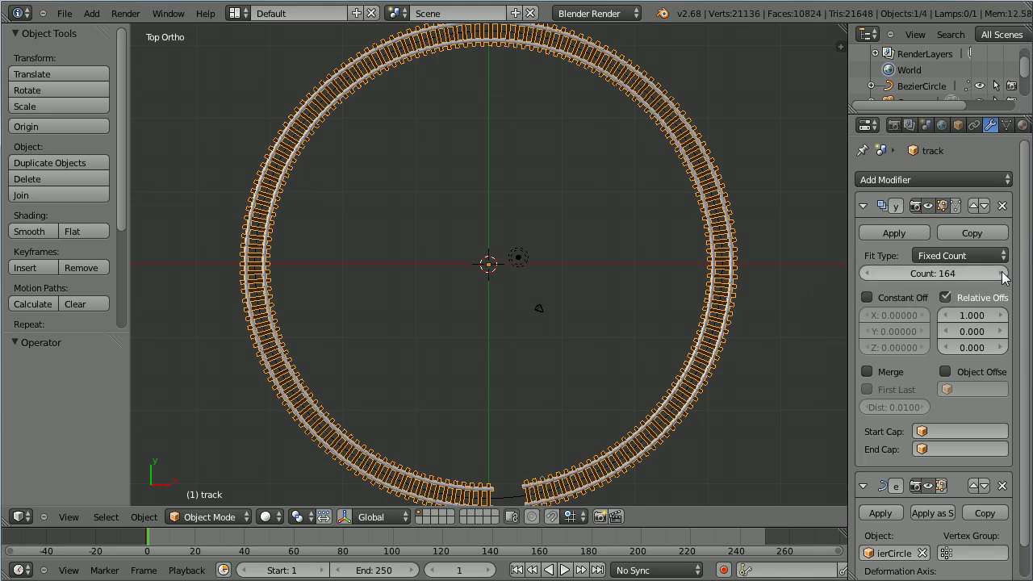
pyautogui.click(1004, 274)
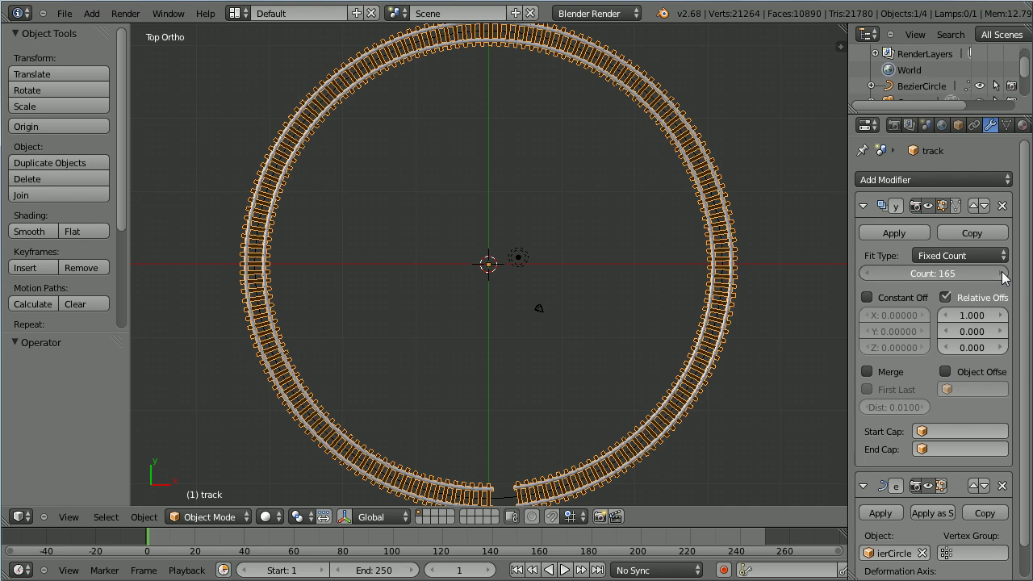
pyautogui.click(1004, 274)
pyautogui.click(1004, 274)
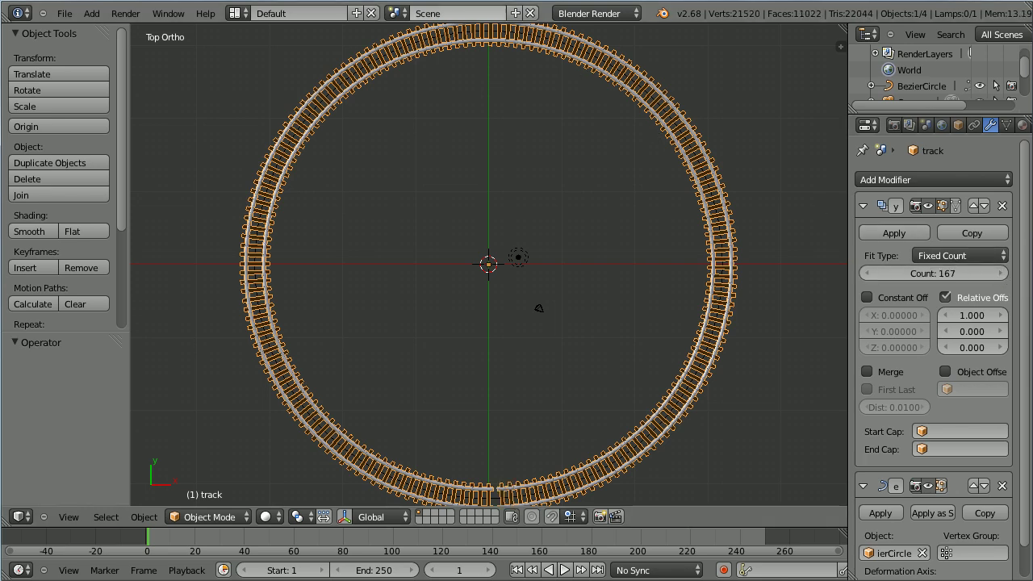
# Step: Enable Merge in the track's Array modifier and apply the Array and Curve modifiers
pyautogui.click(866, 372)
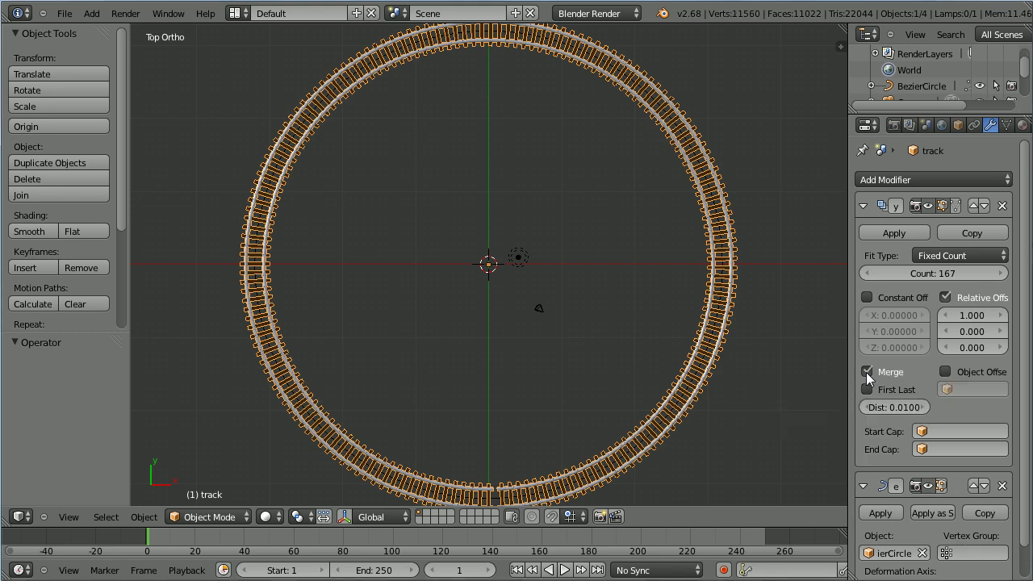
pyautogui.click(895, 232)
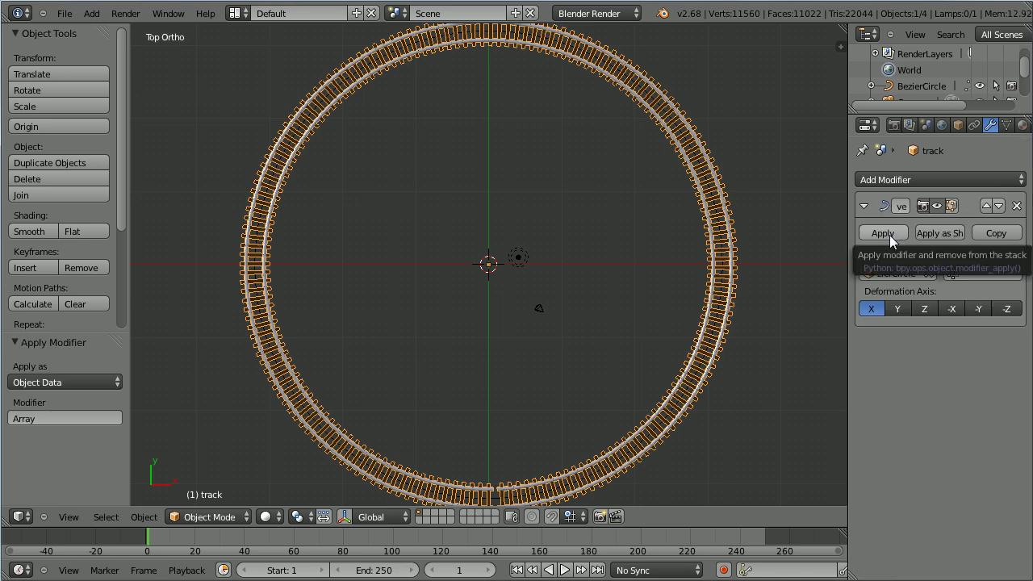
pyautogui.click(889, 235)
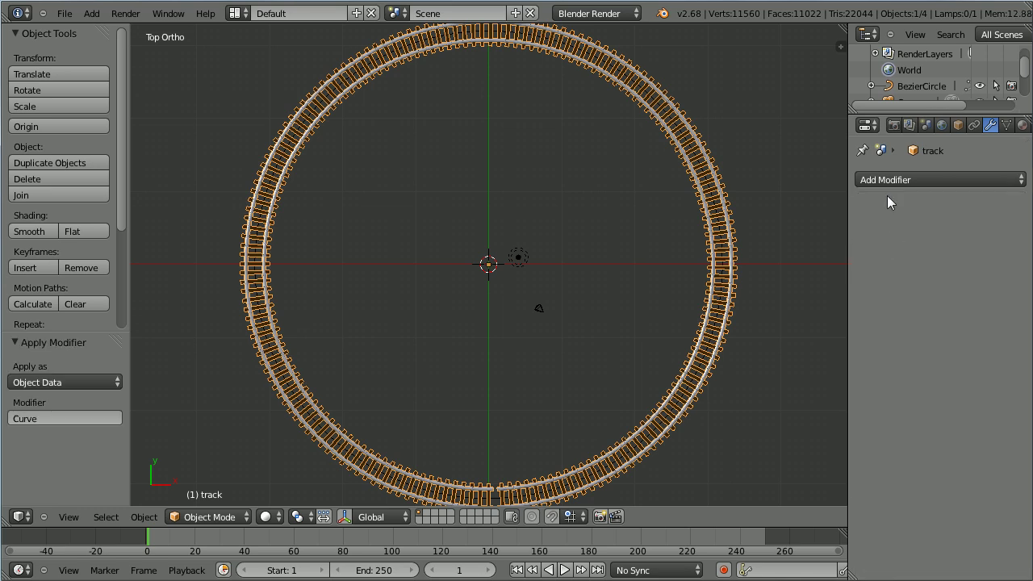
# Step: Delete the BezierCircle object from the scene
pyautogui.click(916, 84)
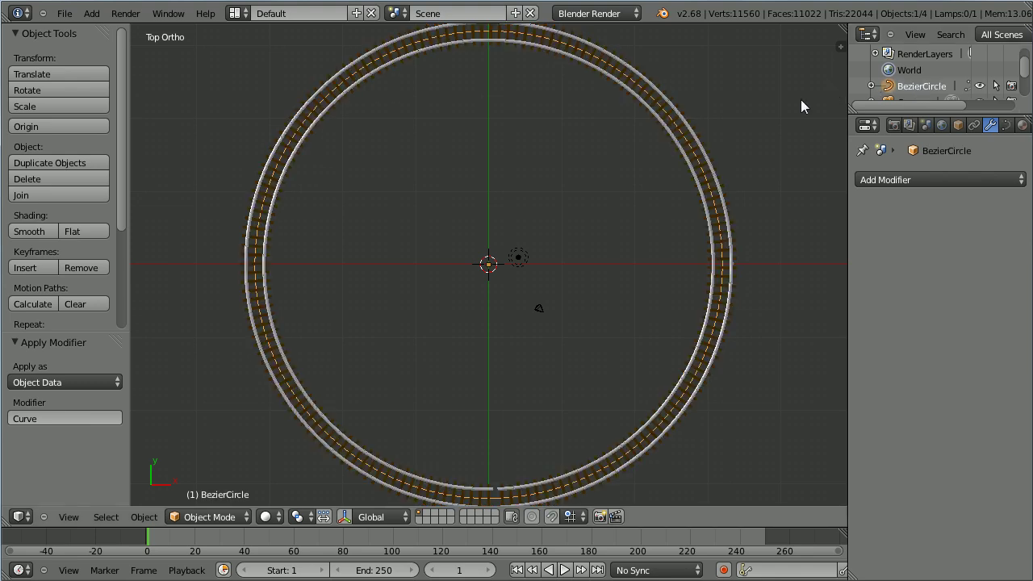
pyautogui.press('x')
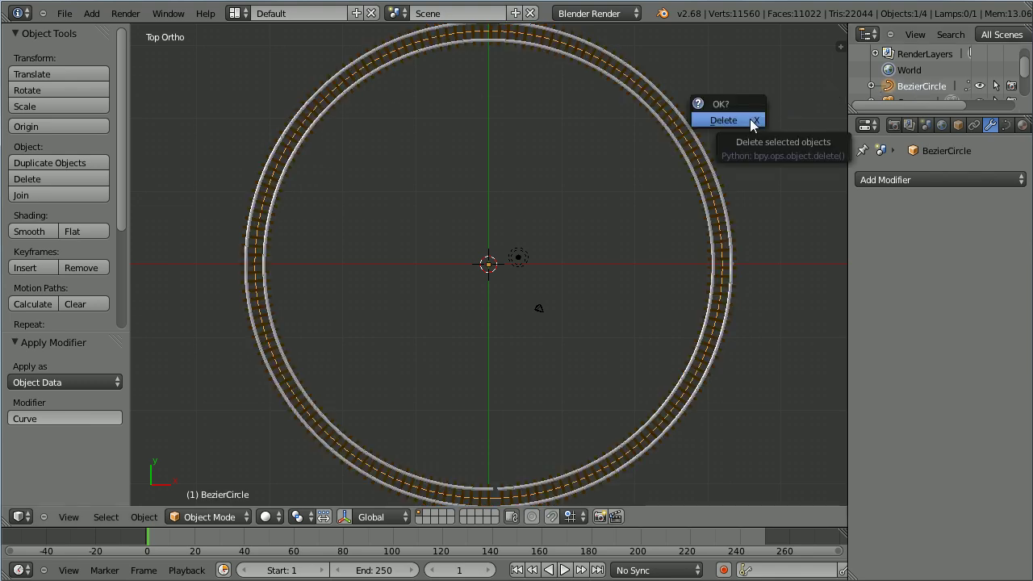
pyautogui.click(743, 121)
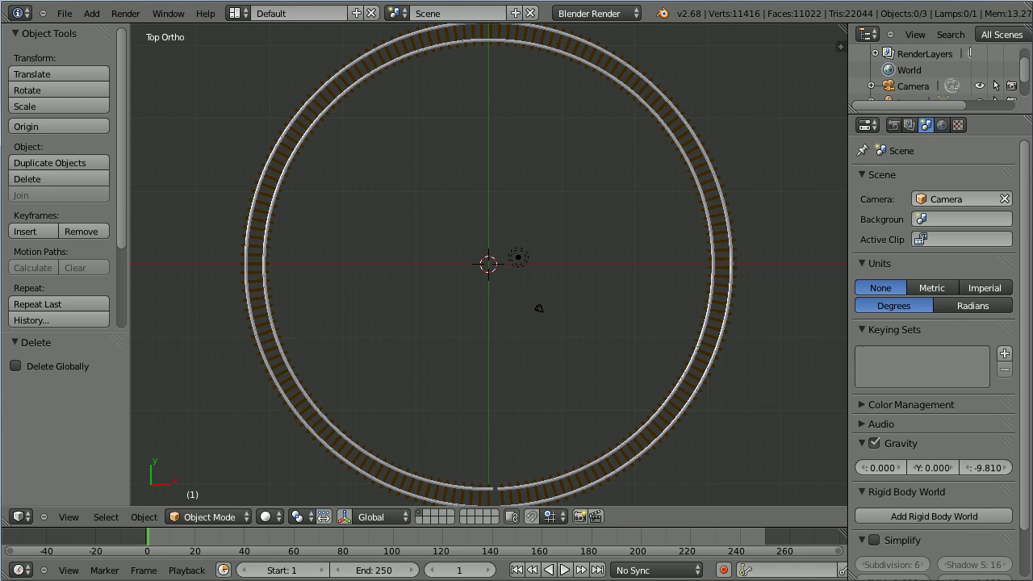